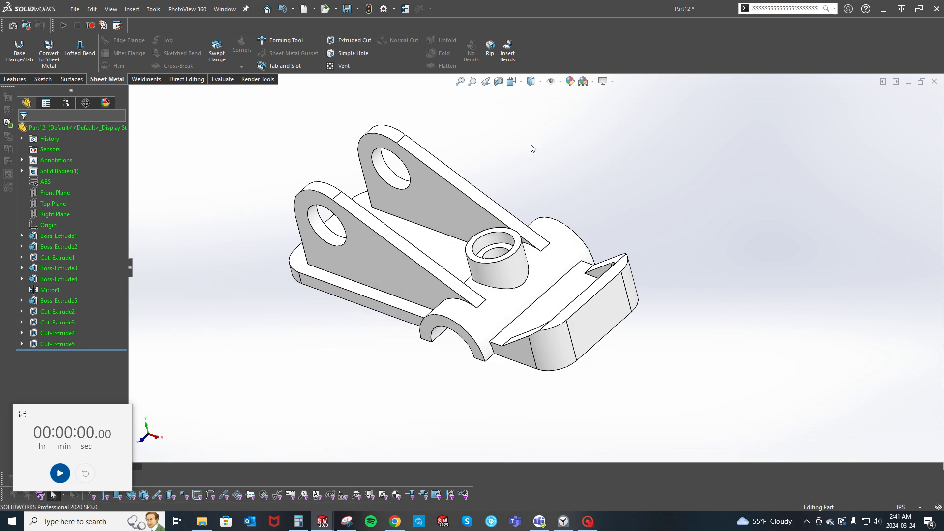
# Switch to the reference drawing in Snipping Tool and circle the tops of both upright plates in one isometric view.
pyautogui.moveTo(943, 83)
pyautogui.mouseDown()
pyautogui.moveTo(290, 120)
pyautogui.moveTo(236, 1)
pyautogui.mouseUp()
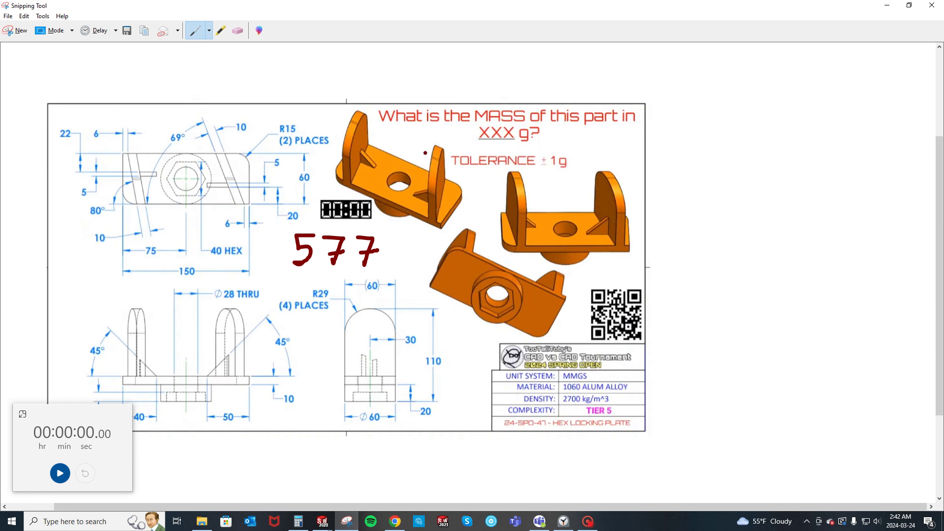
pyautogui.moveTo(441, 151)
pyautogui.mouseDown()
pyautogui.moveTo(421, 157)
pyautogui.moveTo(447, 150)
pyautogui.moveTo(435, 147)
pyautogui.mouseUp()
pyautogui.moveTo(366, 116); pyautogui.dragTo(329, 129)
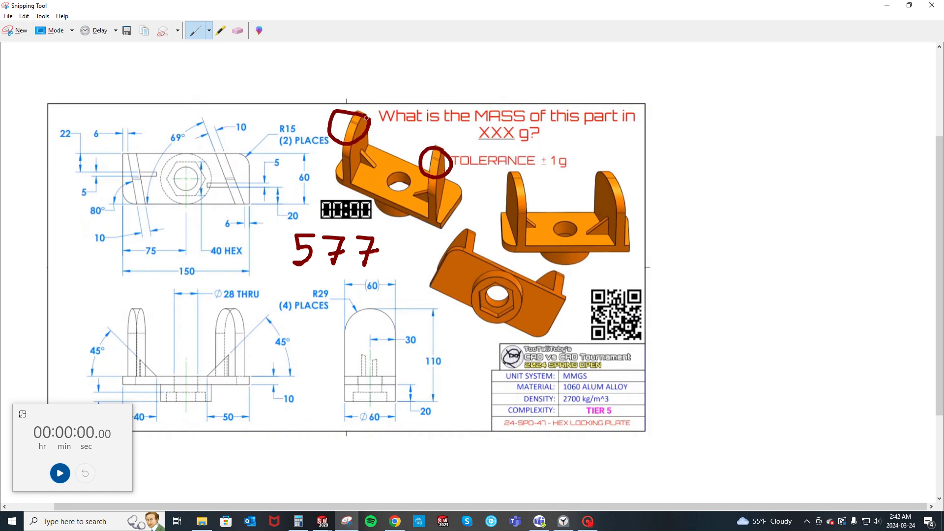
# Erase the circles around the upright tops on the drawing and switch back to SOLIDWORKS.
pyautogui.click(240, 31)
pyautogui.moveTo(320, 94); pyautogui.dragTo(356, 127)
pyautogui.moveTo(413, 143); pyautogui.dragTo(437, 159)
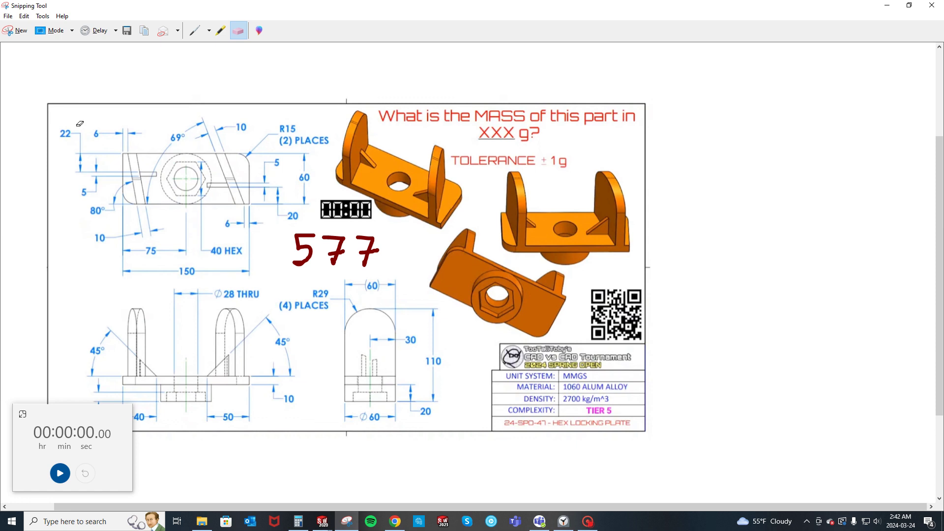
pyautogui.click(201, 28)
pyautogui.moveTo(239, 7); pyautogui.dragTo(943, 111)
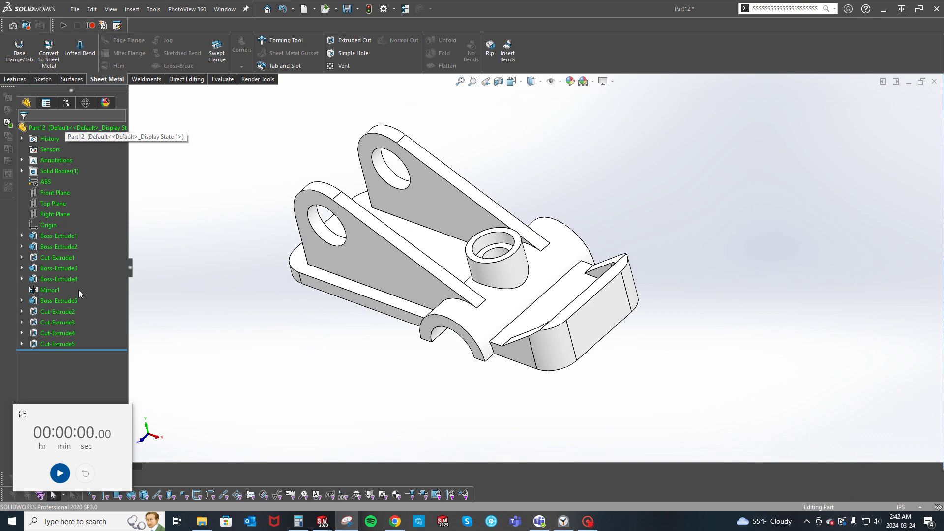
# Start the stopwatch and create a new part from the Too Tall Toby MMG template for 1060 Alloy.
pyautogui.click(60, 473)
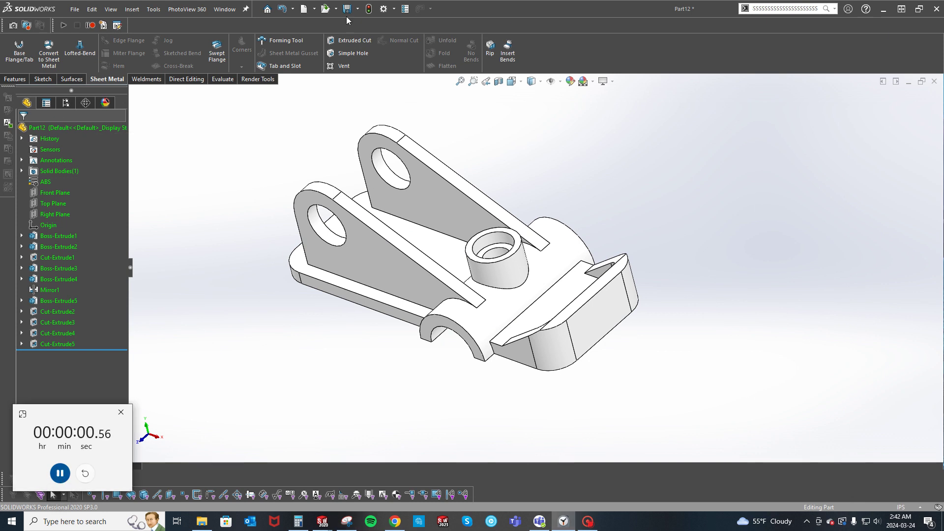
pyautogui.click(305, 9)
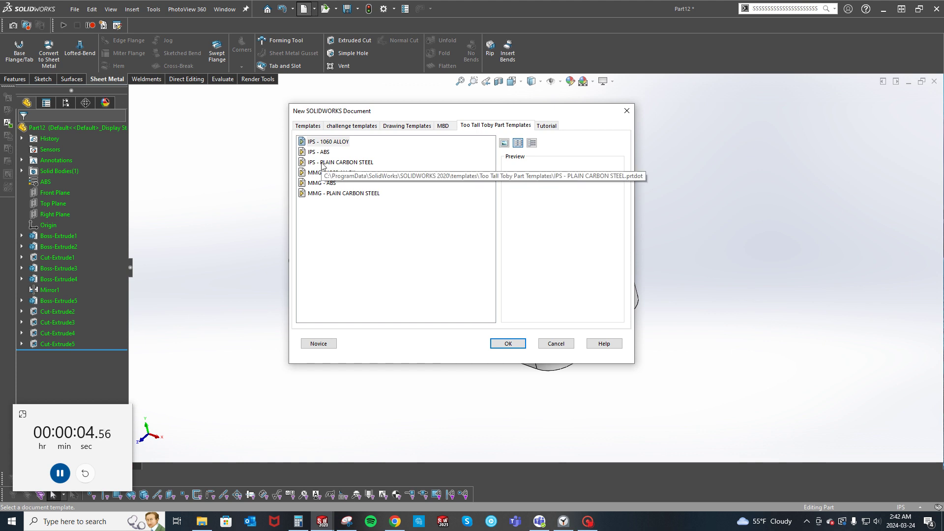
pyautogui.doubleClick(334, 173)
# Sketch a center rectangle at the origin on the Top Plane, 150 mm wide and 60 mm high.
pyautogui.click(51, 193)
pyautogui.click(63, 180)
pyautogui.press('s')
pyautogui.click(304, 214)
pyautogui.click(516, 264)
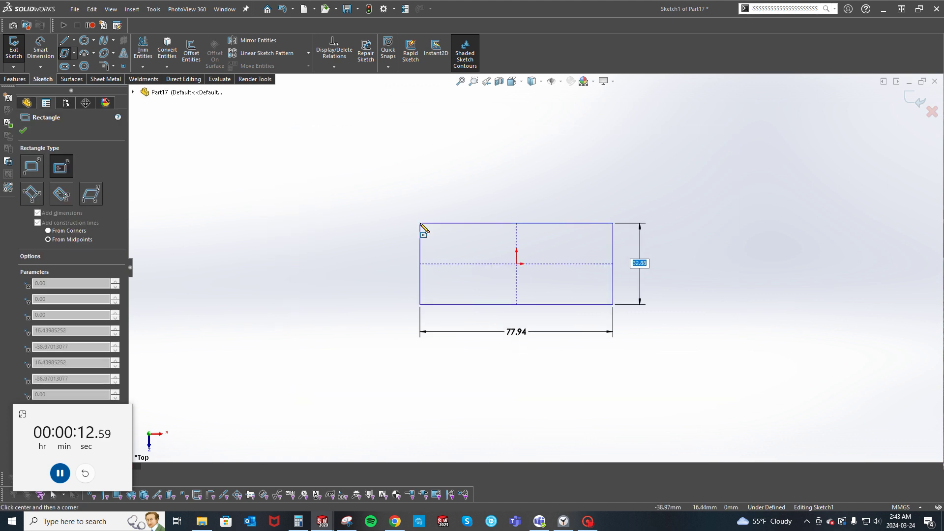
pyautogui.write('60')
pyautogui.press('Tab')
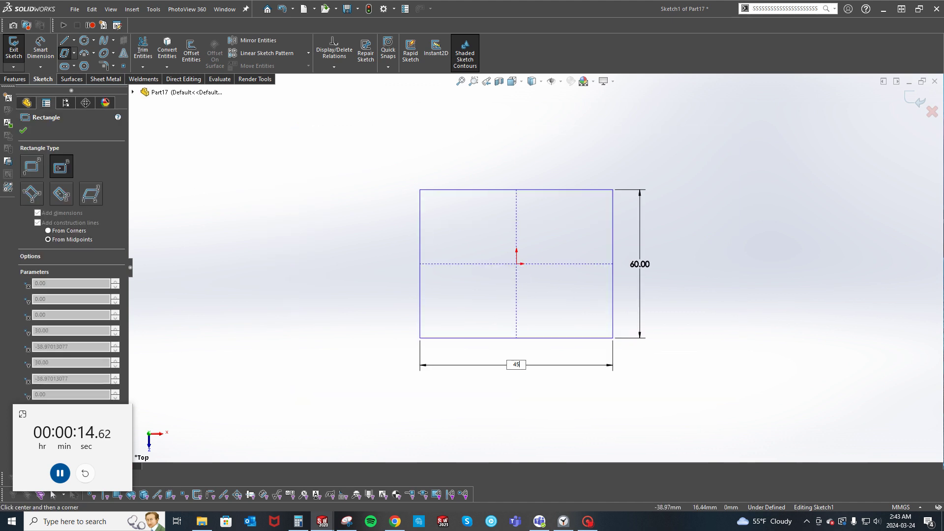
pyautogui.press('BackSpace')
pyautogui.write('150')
pyautogui.press('Return')
# Extrude the rectangle upward 10 mm to form the base plate.
pyautogui.press('e')
pyautogui.press('Return')
pyautogui.press('c')
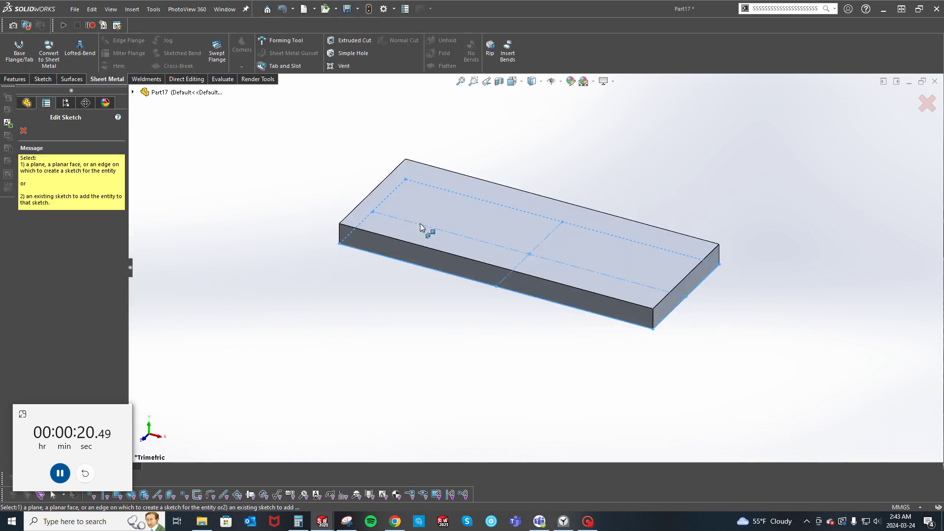
pyautogui.press('Escape')
# Fillet two diagonally opposite vertical corners of the plate, upper right and lower left in top view, with a 15 mm radius.
pyautogui.click(438, 214)
pyautogui.hotkey('ctrl', '8')
pyautogui.click(245, 204)
pyautogui.press('s')
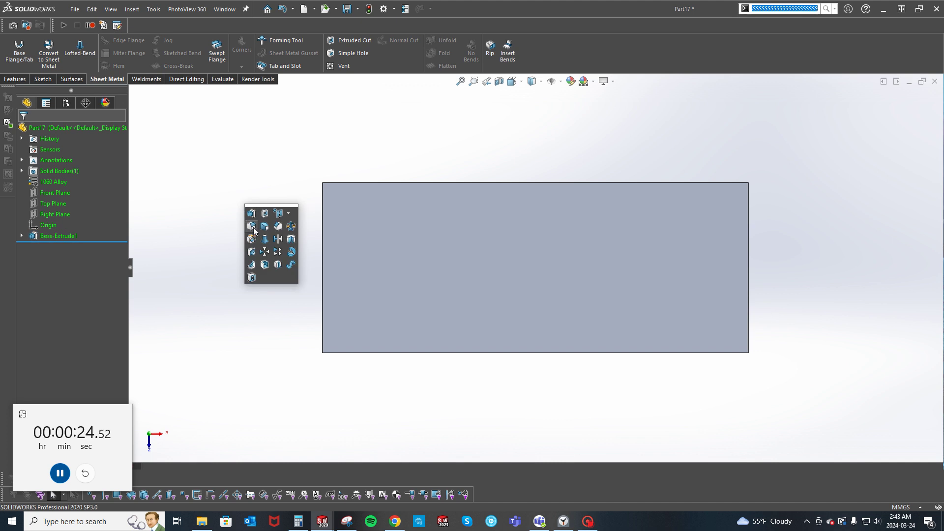
pyautogui.click(276, 226)
pyautogui.write('15')
pyautogui.press('Return')
pyautogui.click(748, 183)
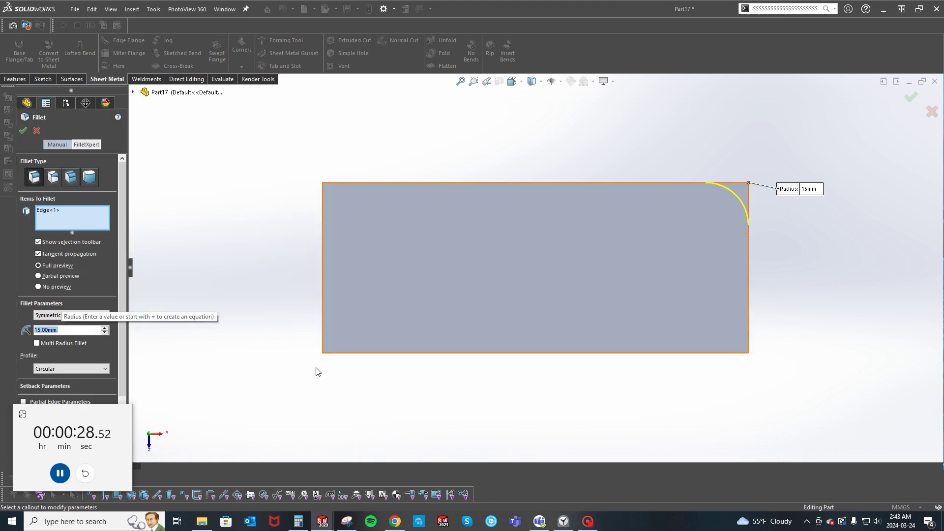
pyautogui.click(314, 339)
pyautogui.press('Return')
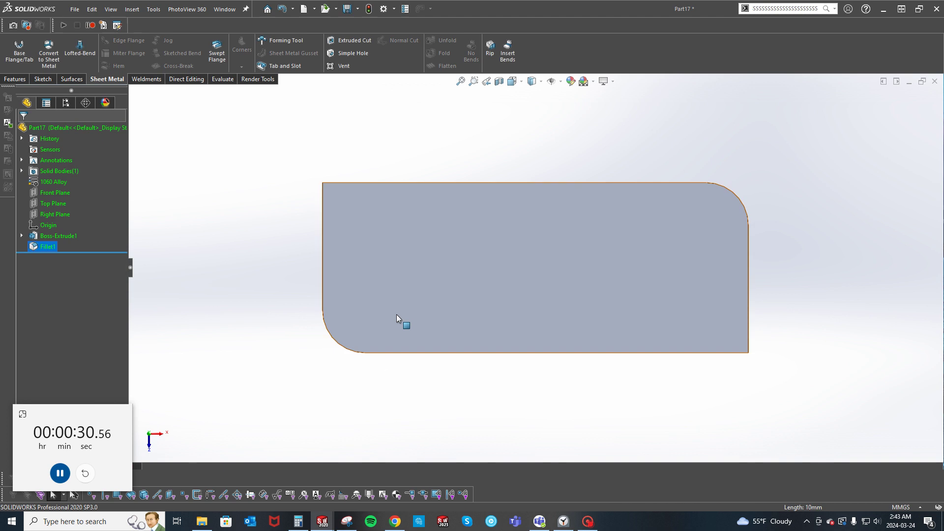
# Sketch a circle centred on the origin on the Top Plane and make it tangent to the plate's upper long edge.
pyautogui.click(44, 203)
pyautogui.click(63, 180)
pyautogui.click(535, 267)
pyautogui.click(539, 221)
pyautogui.press('Escape')
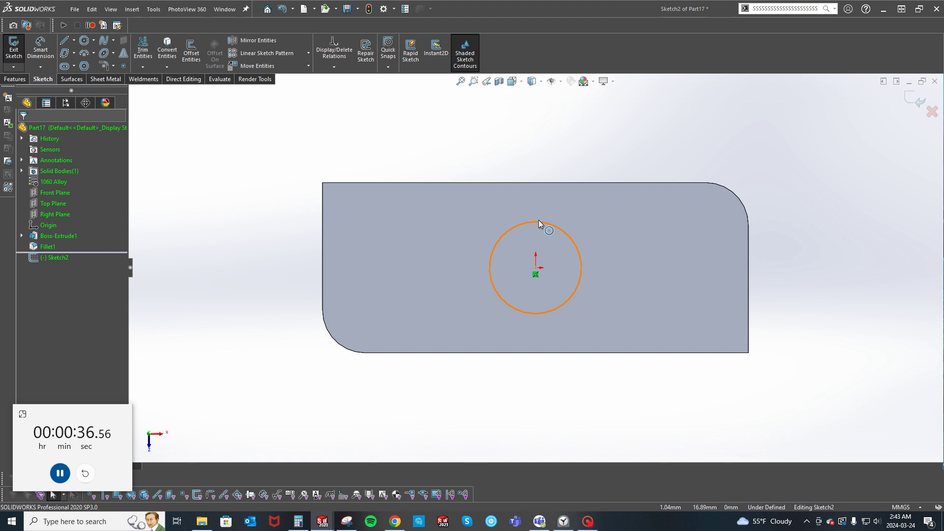
pyautogui.click(538, 220)
pyautogui.keyDown('ctrl'); pyautogui.click(531, 181); pyautogui.keyUp('ctrl')
pyautogui.click(565, 148)
pyautogui.click(255, 265)
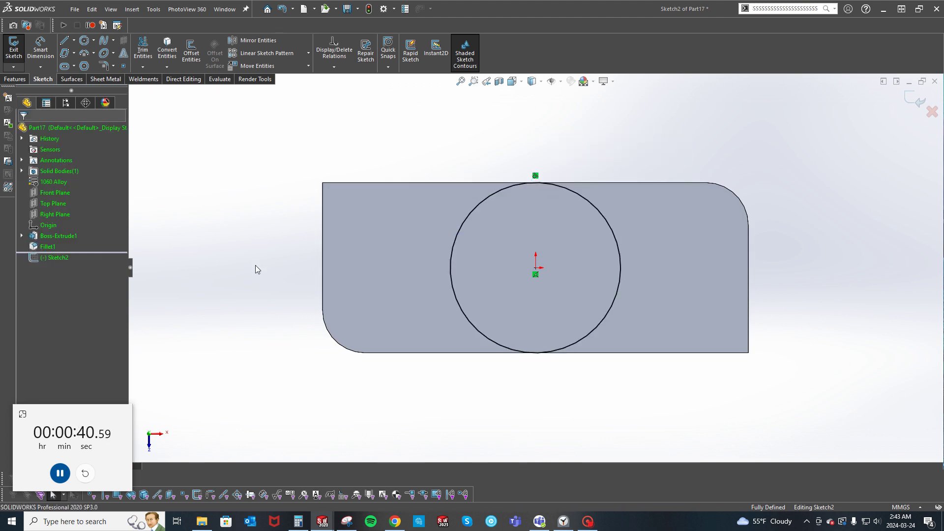
# Extrude the circle 20 mm in the reversed direction to form a round boss below the plate.
pyautogui.press('e')
pyautogui.moveTo(287, 342); pyautogui.dragTo(262, 178, button='middle')
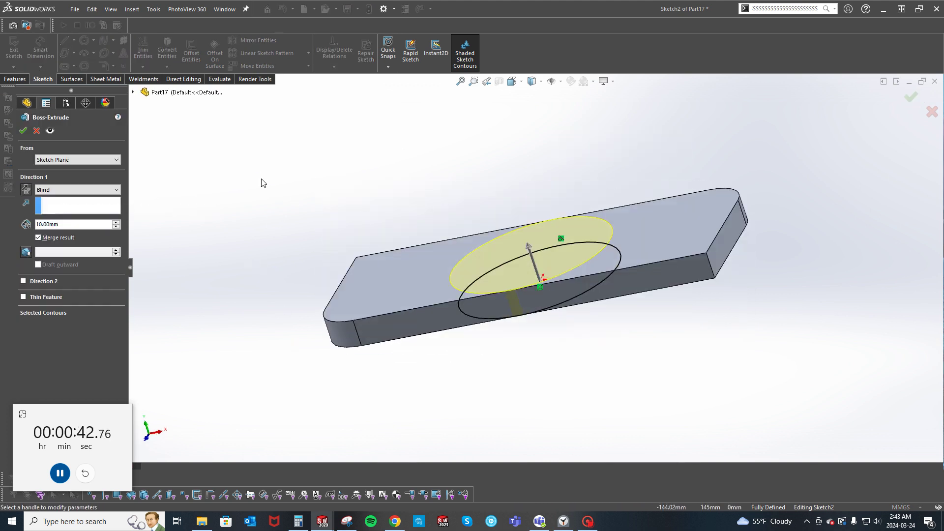
pyautogui.doubleClick(73, 227)
pyautogui.write('20')
pyautogui.press('Return')
pyautogui.rightClick(287, 157)
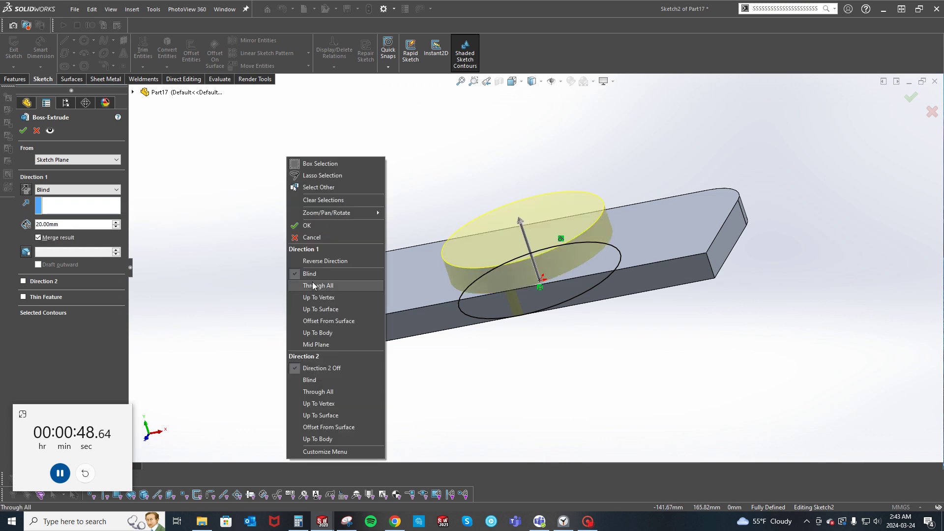
pyautogui.click(313, 263)
pyautogui.press('Return')
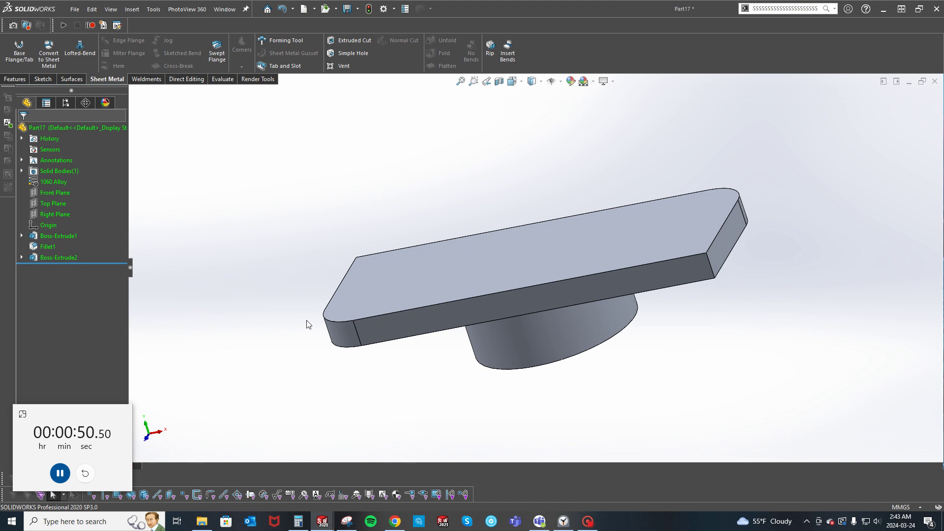
# Sketch a 28 mm diameter circle centred on the origin on the bottom face of the round boss.
pyautogui.moveTo(311, 324); pyautogui.dragTo(332, 270, button='middle')
pyautogui.rightClick(574, 290)
pyautogui.click(598, 276)
pyautogui.press('c')
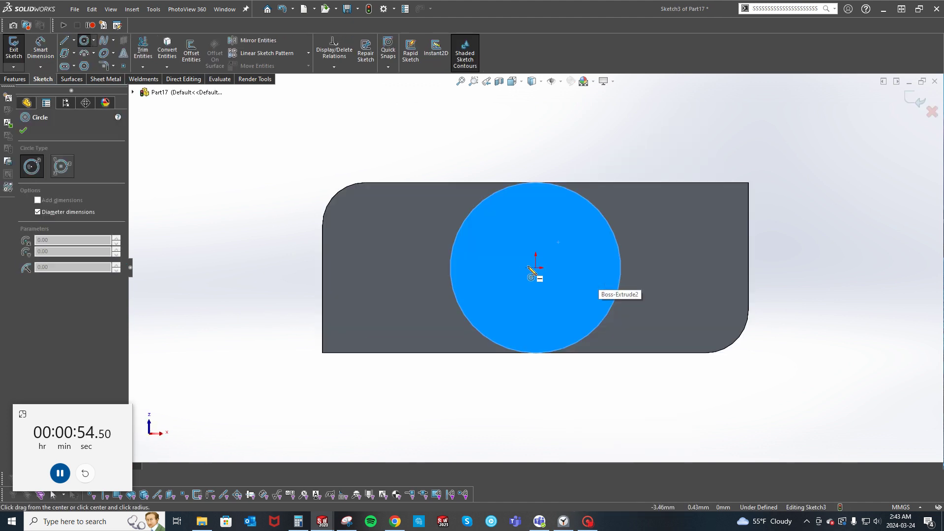
pyautogui.click(536, 268)
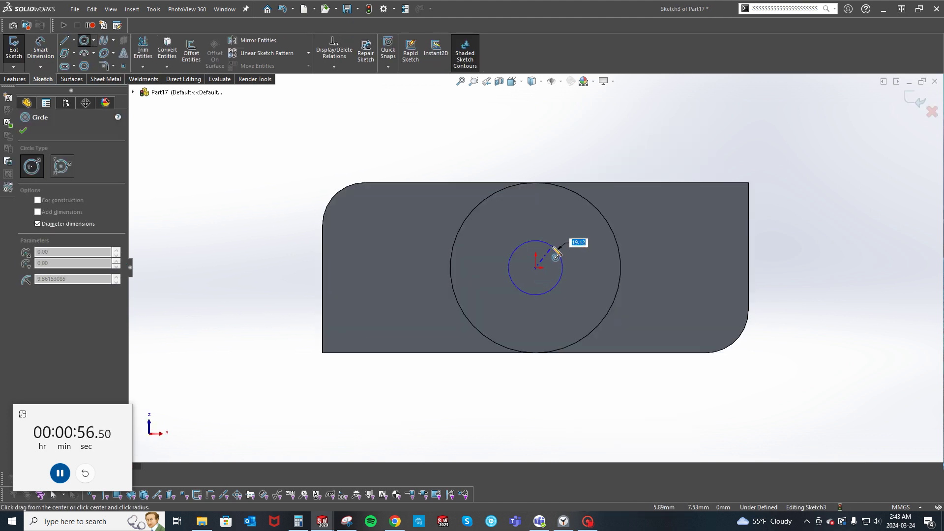
pyautogui.write('28')
pyautogui.press('Return')
pyautogui.press('Escape')
# Cut the 28 mm circle through the boss and plate with the Through All end condition.
pyautogui.rightClick(524, 136)
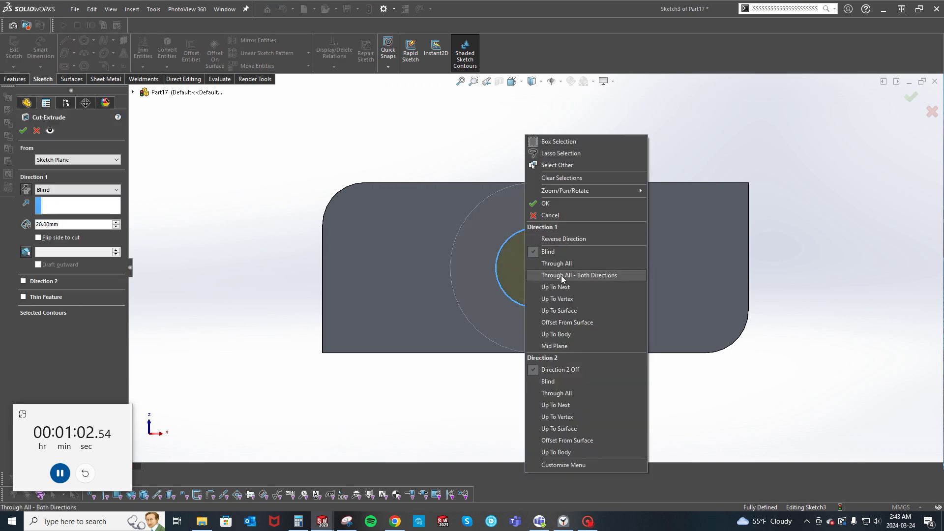
pyautogui.click(558, 262)
pyautogui.rightClick(559, 264)
# Sketch a hexagon centred on the origin on the boss's bottom face, with one vertex level with the centre.
pyautogui.rightClick(537, 207)
pyautogui.click(550, 194)
pyautogui.press('s')
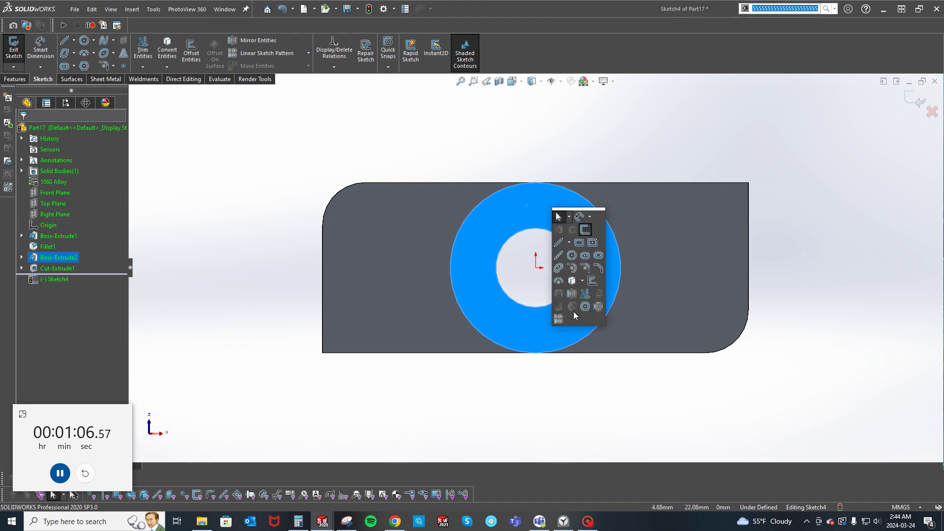
pyautogui.click(585, 306)
pyautogui.click(536, 267)
pyautogui.click(469, 268)
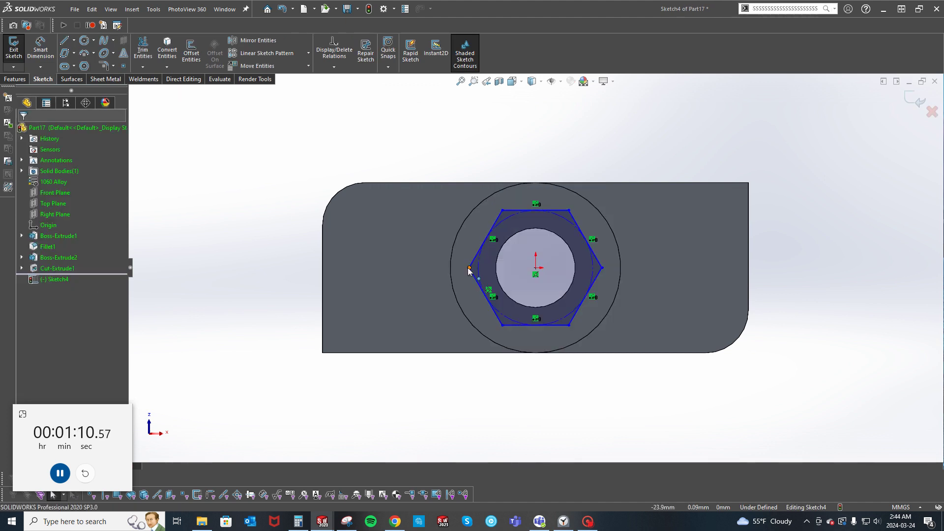
# Add a horizontal relation between the hexagon's left vertex and the origin.
pyautogui.keyDown('ctrl'); pyautogui.click(535, 268); pyautogui.keyUp('ctrl')
pyautogui.click(570, 231)
pyautogui.click(548, 161)
# Dimension the hexagon's inscribed construction circle to a 40 mm diameter.
pyautogui.press('d')
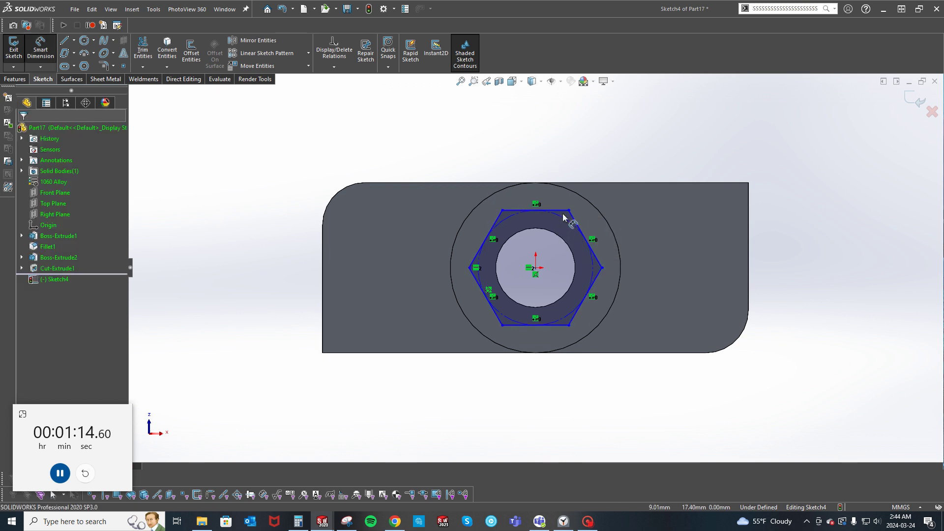
pyautogui.click(566, 225)
pyautogui.click(614, 152)
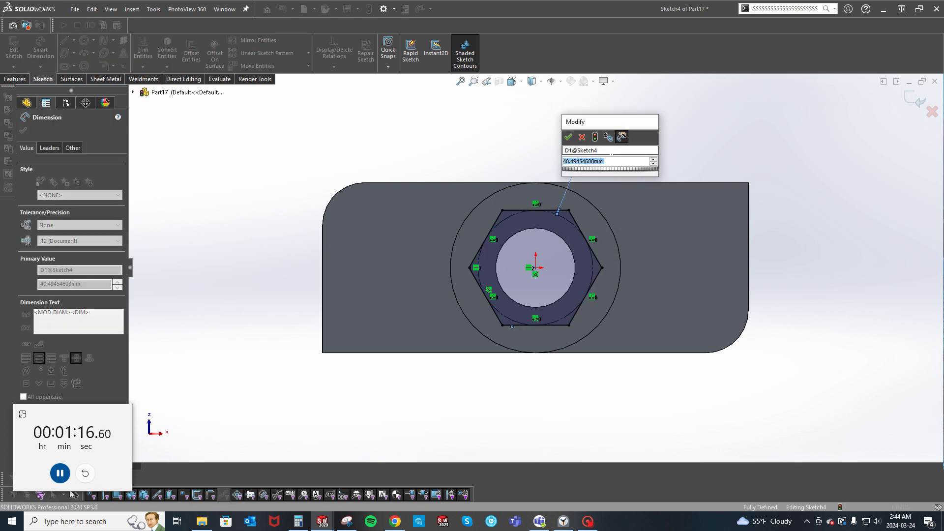
pyautogui.write('40')
pyautogui.press('Return')
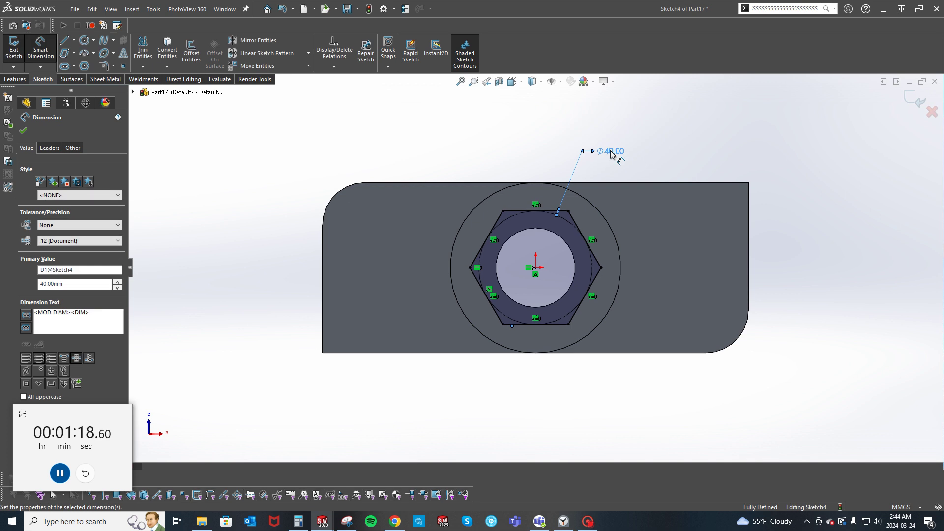
# Cut the hexagon 10 mm deep into the bottom of the boss.
pyautogui.write('10')
pyautogui.press('Return')
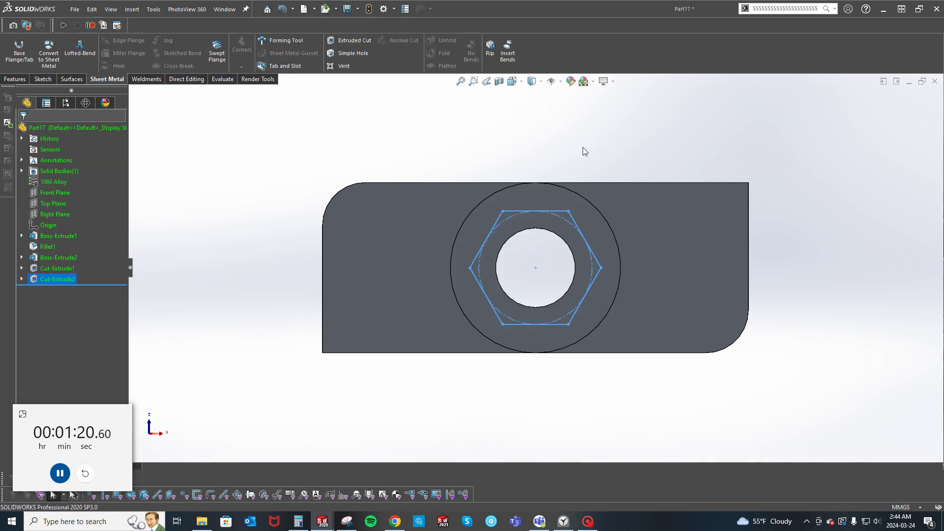
pyautogui.click(534, 142)
# On the Top Plane, sketch a slanted parallelogram spanning both long plate edges near the left end, with slanted sides about 61 mm long.
pyautogui.moveTo(533, 142); pyautogui.dragTo(477, 120, button='middle')
pyautogui.rightClick(442, 206)
pyautogui.press('Escape')
pyautogui.click(49, 203)
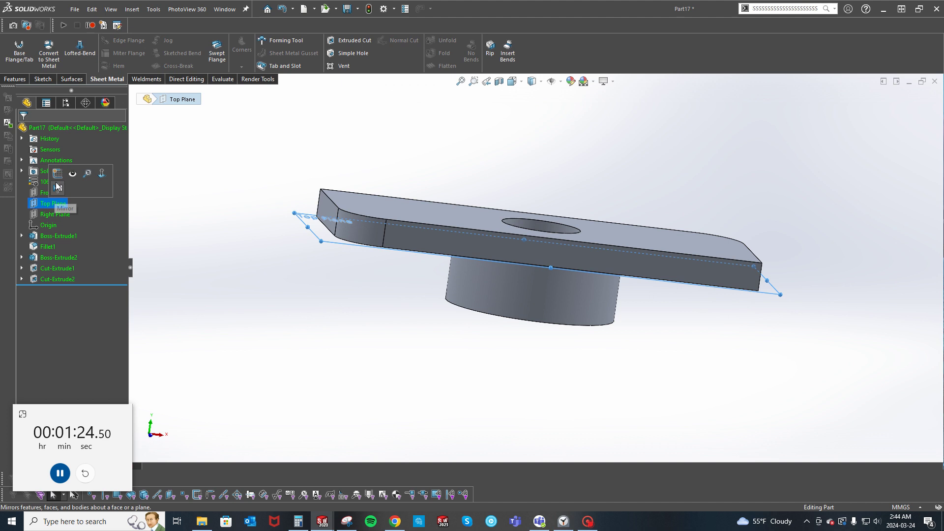
pyautogui.click(55, 177)
pyautogui.press('s')
pyautogui.click(243, 150)
pyautogui.click(66, 55)
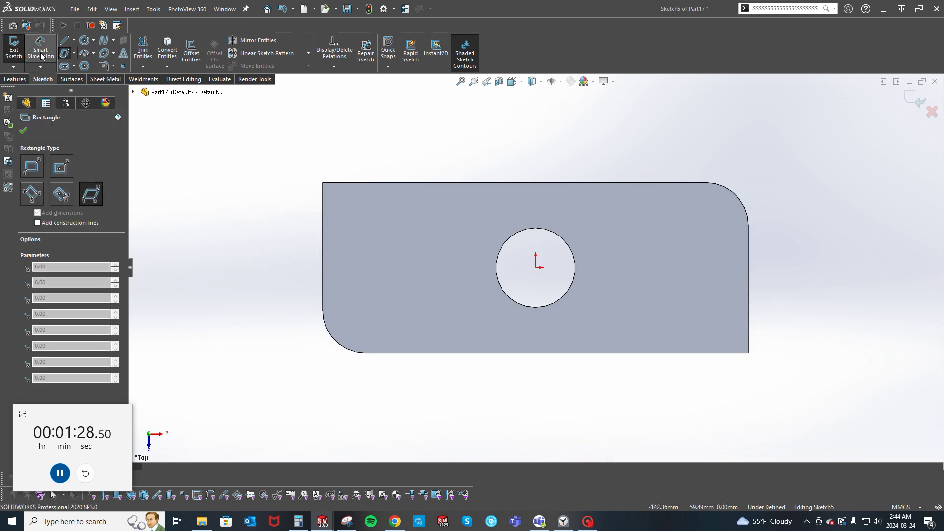
pyautogui.click(357, 183)
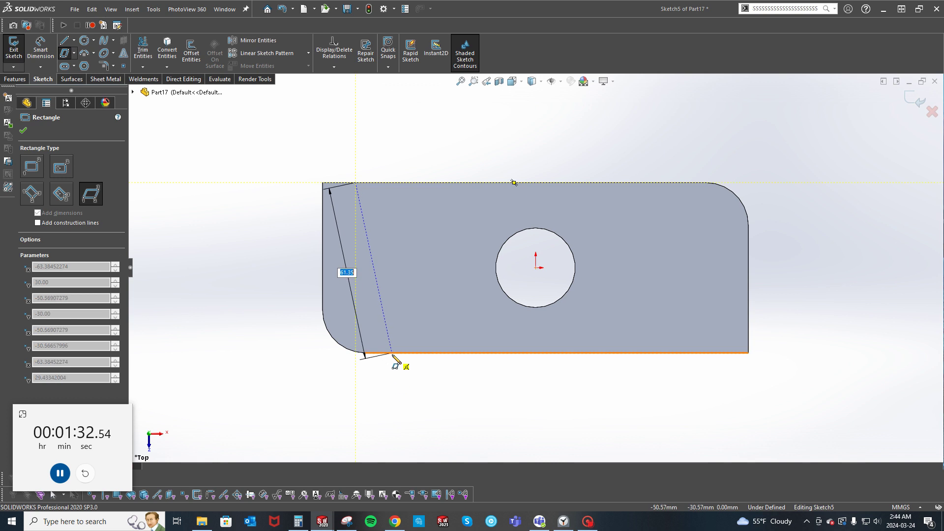
pyautogui.click(392, 354)
pyautogui.click(420, 353)
# Set the distance between the parallelogram's two slanted sides to 10 mm.
pyautogui.press('d')
pyautogui.click(363, 225)
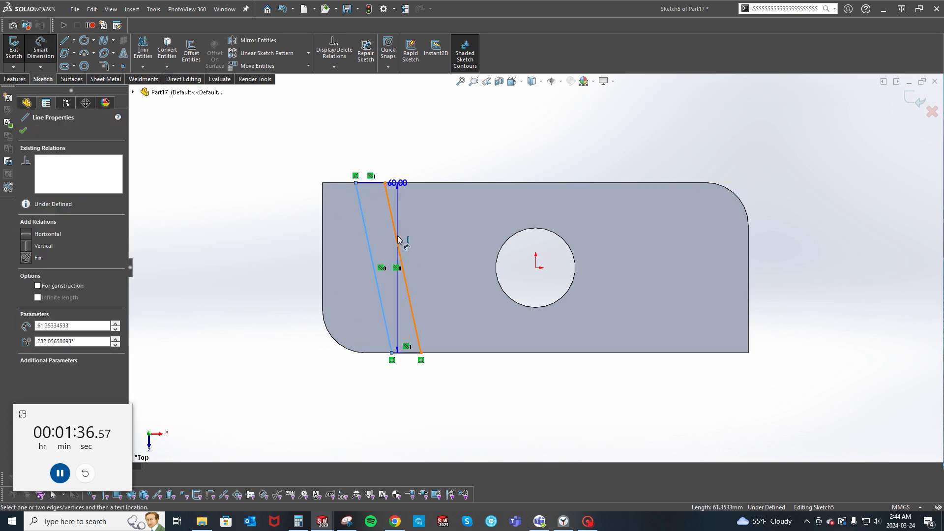
pyautogui.click(397, 238)
pyautogui.click(434, 236)
pyautogui.write('10')
pyautogui.press('Return')
# Dimension the parallelogram's upper-left corner 6 mm from the plate's left edge.
pyautogui.click(314, 204)
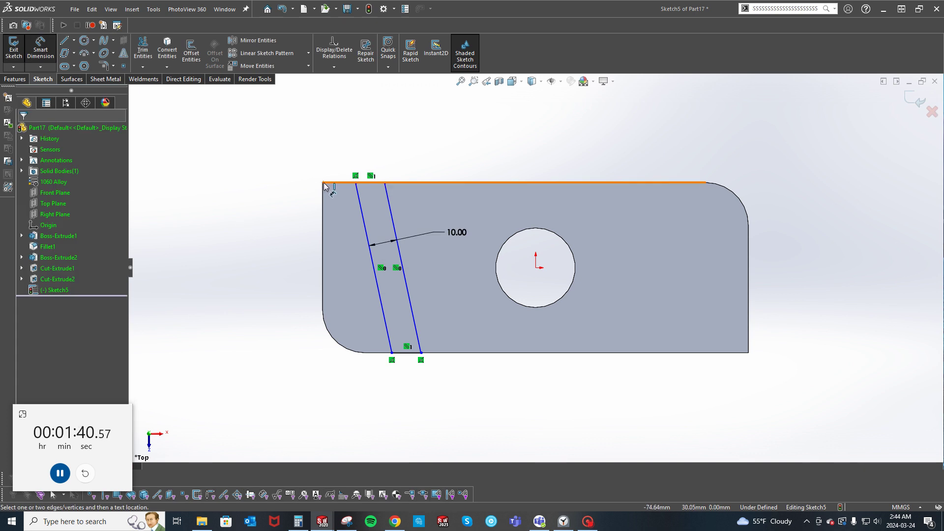
pyautogui.click(326, 184)
pyautogui.press('Escape')
pyautogui.click(324, 201)
pyautogui.click(360, 186)
pyautogui.click(327, 156)
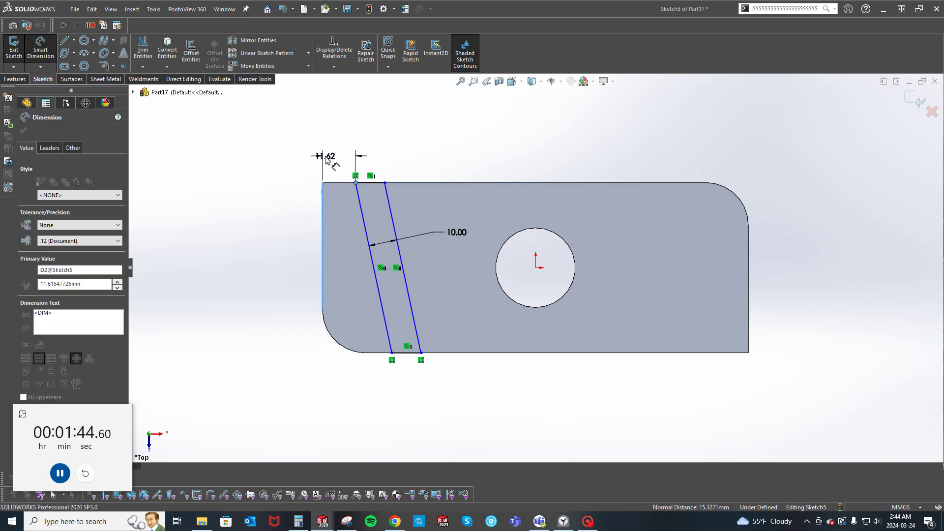
pyautogui.write('6')
pyautogui.press('Return')
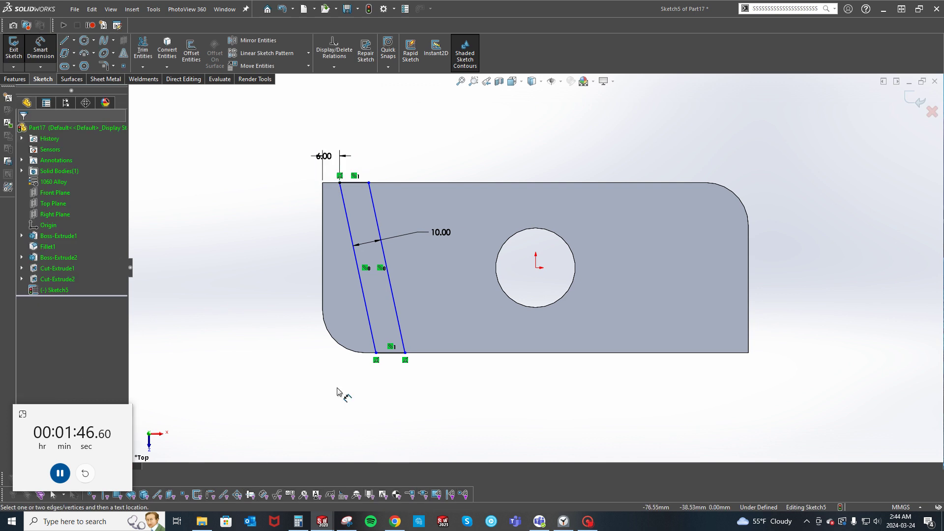
# Set the angle between the plate's lower long edge and the parallelogram's left slanted side to 80 degrees.
pyautogui.click(373, 353)
pyautogui.click(370, 326)
pyautogui.click(268, 309)
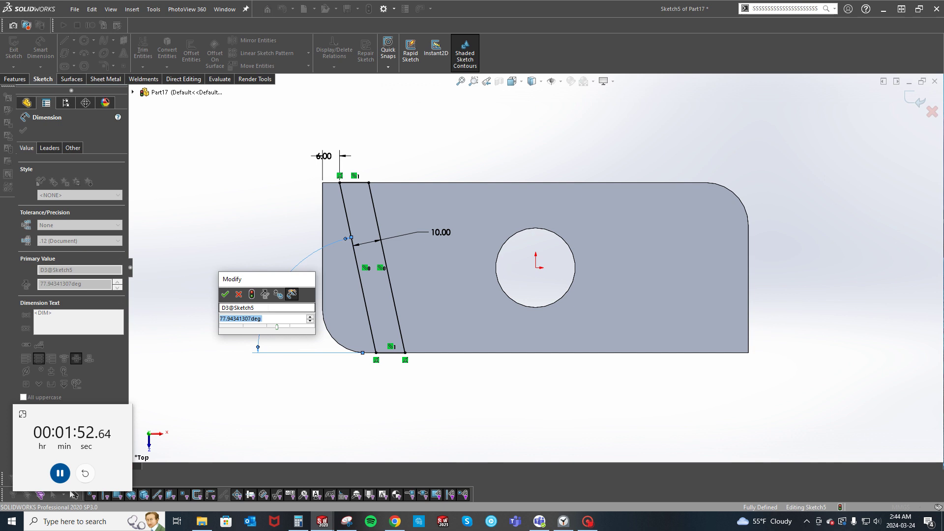
pyautogui.write('80')
pyautogui.press('Return')
pyautogui.click(273, 211)
pyautogui.press('s')
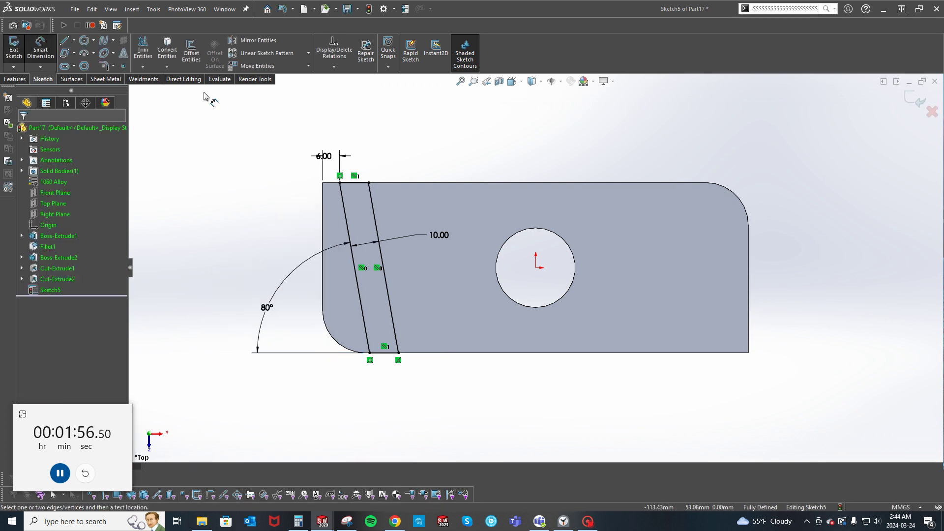
# Sketch a second slanted parallelogram spanning both long plate edges near the right end, with slanted sides about 63 mm long.
pyautogui.click(62, 58)
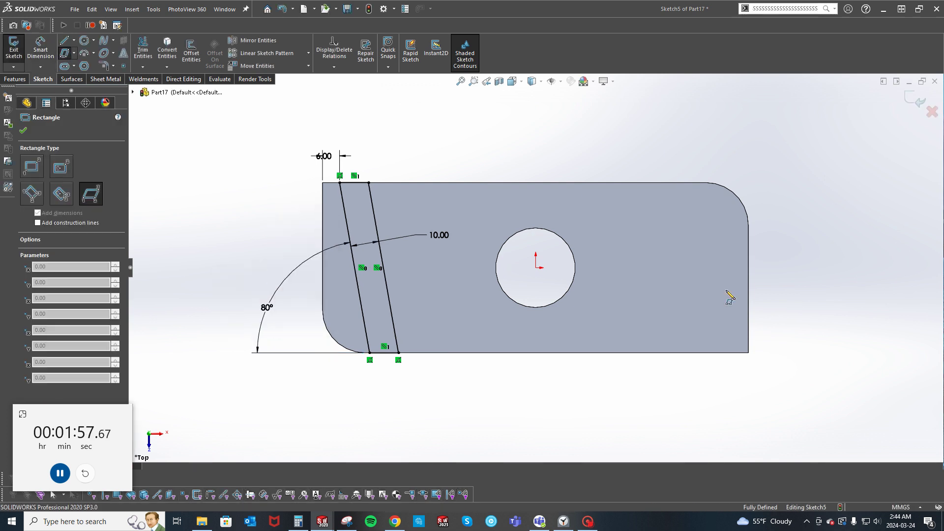
pyautogui.click(627, 184)
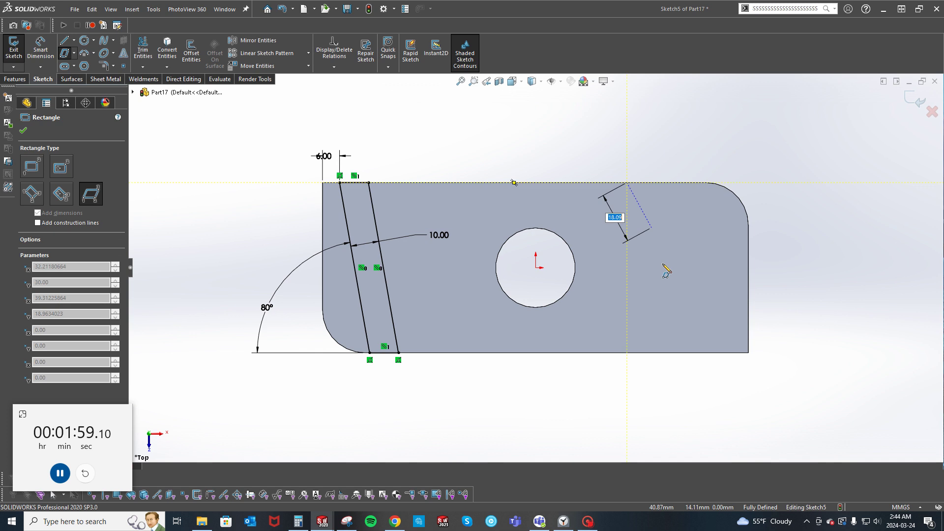
pyautogui.click(682, 353)
pyautogui.click(706, 352)
# Set the distance between the right parallelogram's two slanted sides to 10 mm.
pyautogui.moveTo(706, 352); pyautogui.dragTo(663, 299, button='right')
pyautogui.click(660, 283)
pyautogui.click(679, 272)
pyautogui.click(719, 273)
pyautogui.press('Return')
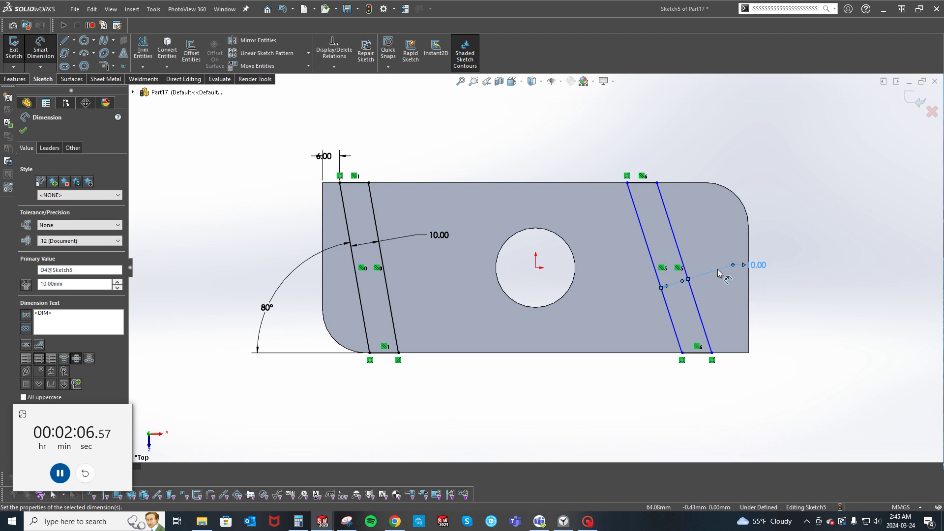
# Dimension the right parallelogram's lower-right corner 6 mm from the plate's right edge.
pyautogui.click(748, 353)
pyautogui.click(712, 353)
pyautogui.click(743, 374)
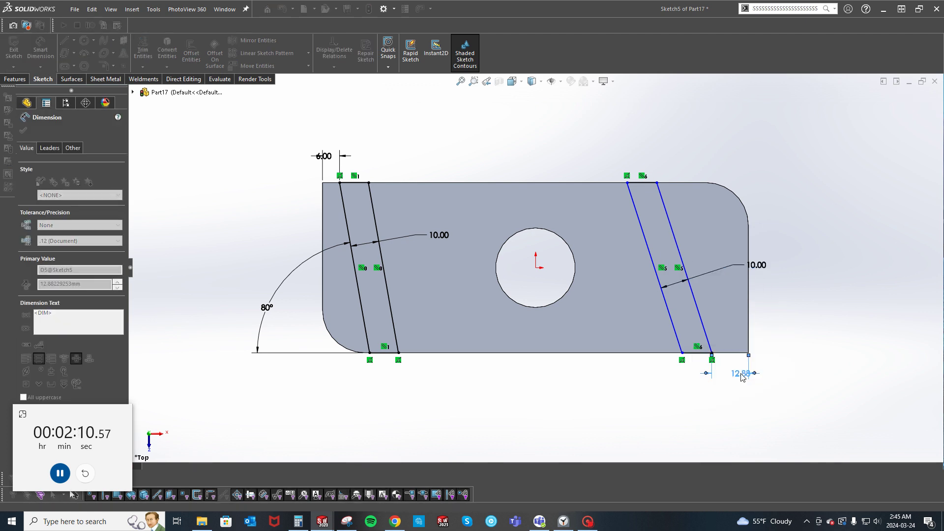
# Set the angle between the plate's lower long edge and the right parallelogram's left slanted side to 69 degrees.
pyautogui.click(649, 353)
pyautogui.click(686, 320)
pyautogui.click(656, 325)
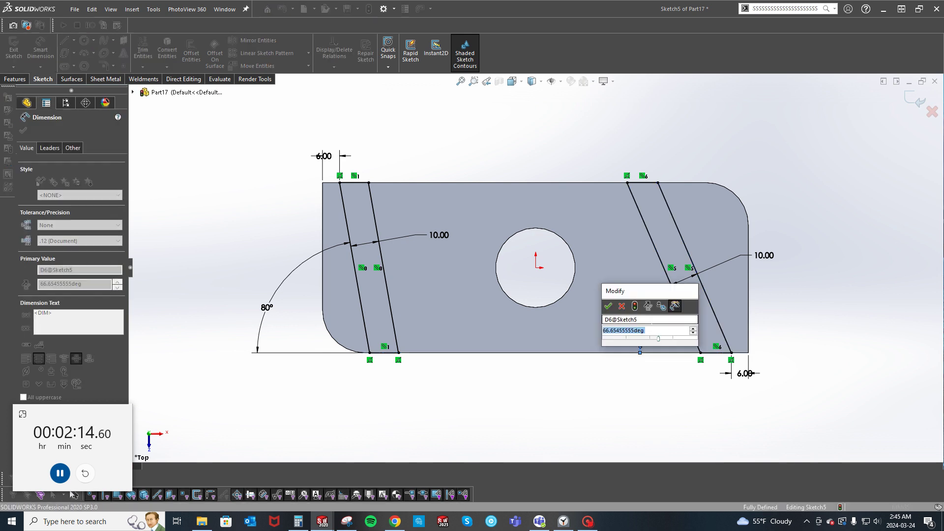
pyautogui.write('69')
pyautogui.press('Return')
# Extrude both parallelograms 90 mm blind from the sketch plane, merged with the plate.
pyautogui.click(516, 397)
pyautogui.press('e')
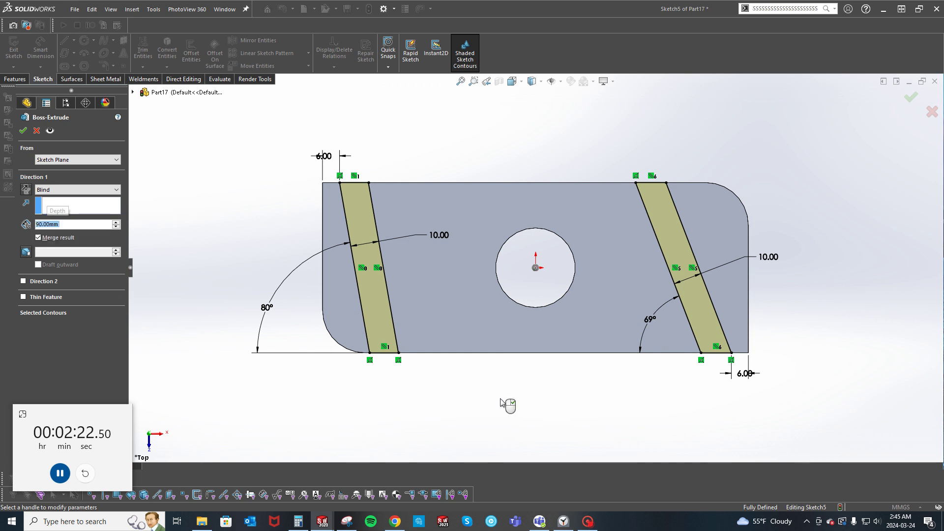
pyautogui.press('Return')
# Fillet the four upper corner edges of the two upright plates with a 29 mm radius.
pyautogui.moveTo(501, 406); pyautogui.dragTo(518, 187, button='middle')
pyautogui.press('s')
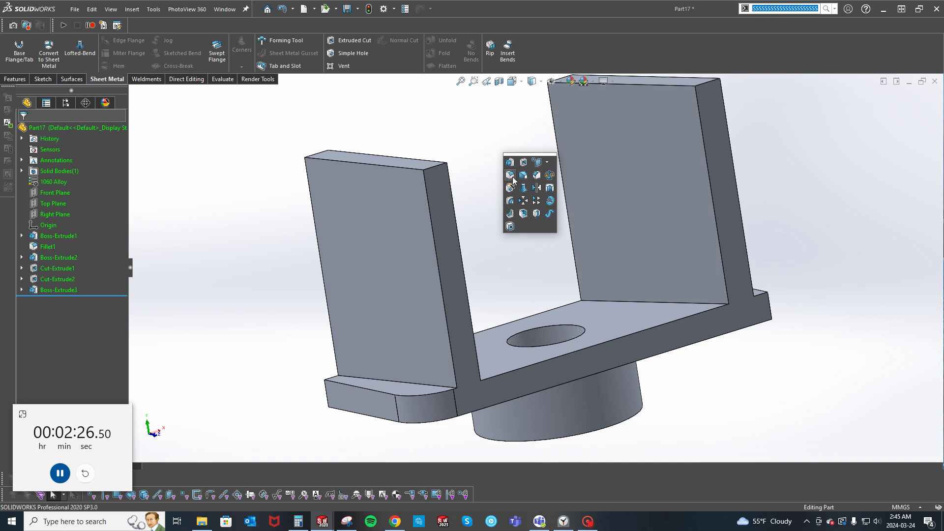
pyautogui.click(512, 173)
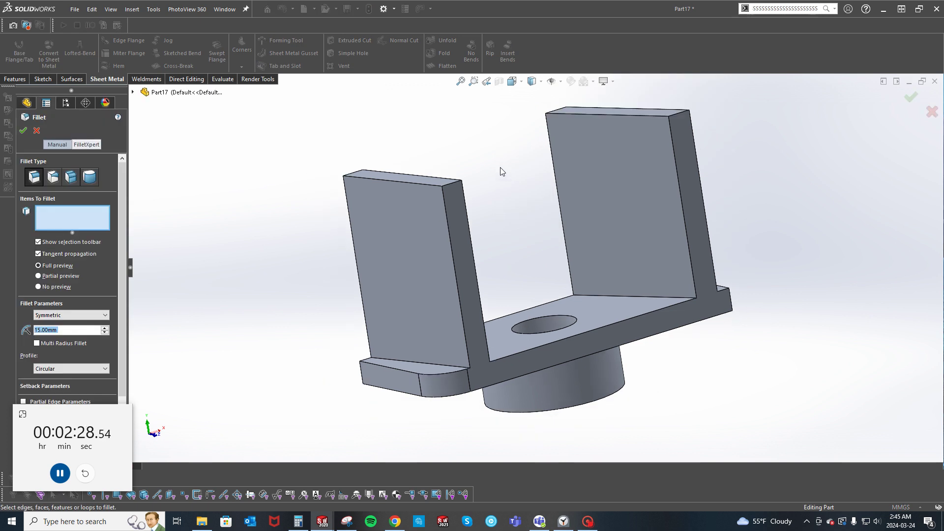
pyautogui.write('29')
pyautogui.press('Return')
pyautogui.moveTo(510, 172); pyautogui.dragTo(517, 162, button='middle')
pyautogui.click(544, 136)
pyautogui.click(654, 139)
pyautogui.scroll(2, 444, 135)
pyautogui.click(467, 218)
pyautogui.moveTo(474, 179); pyautogui.dragTo(611, 200, button='middle')
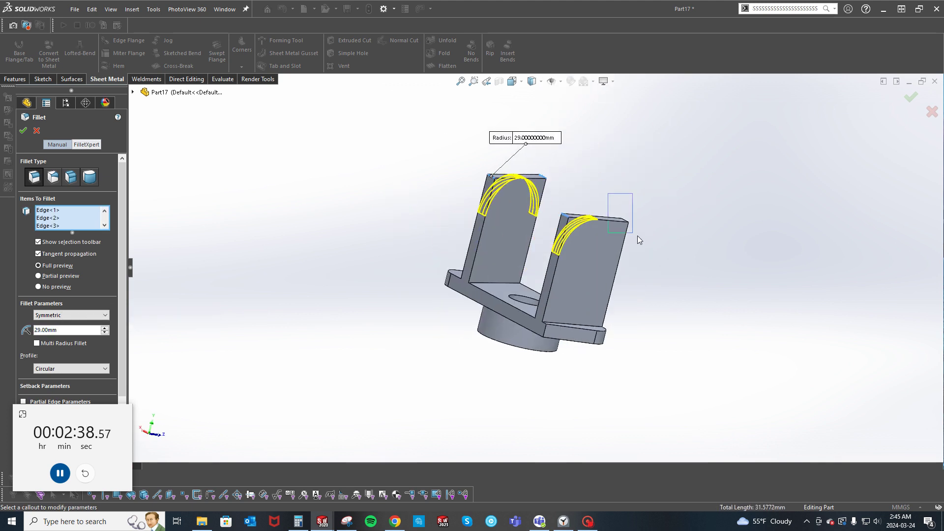
pyautogui.rightClick(665, 247)
# Open a sketch on the flat front face shared by the base plate and the uprights, viewed straight on.
pyautogui.moveTo(700, 286); pyautogui.dragTo(619, 290, button='middle')
pyautogui.scroll(-3, 615, 280)
pyautogui.rightClick(609, 267)
pyautogui.click(631, 252)
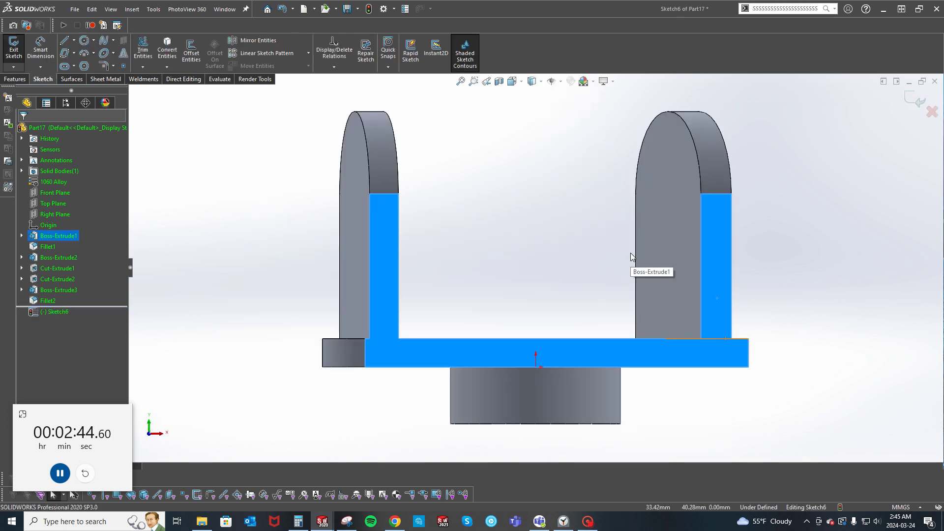
pyautogui.press('n')
pyautogui.press('s')
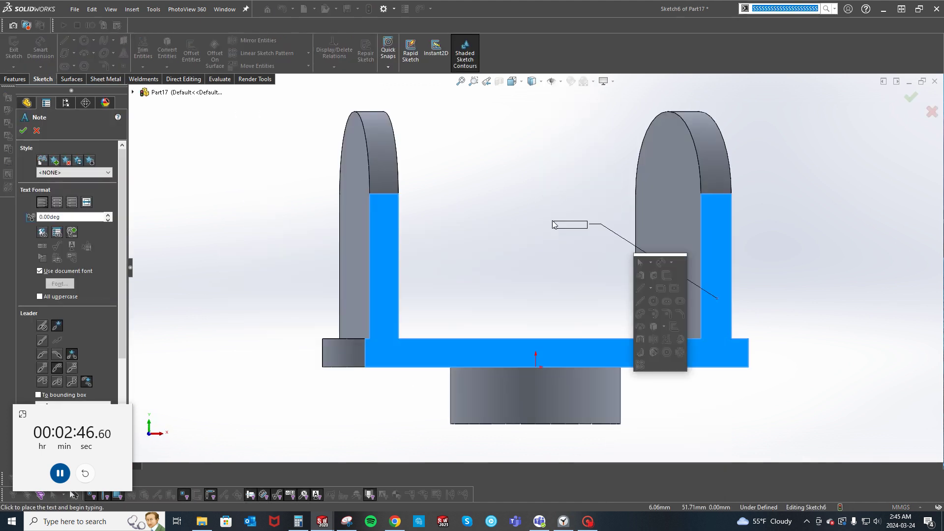
pyautogui.press('Escape')
# Sketch a right triangle in the inner corner between the base plate and the right upright, with a base about 26 mm long.
pyautogui.press('s')
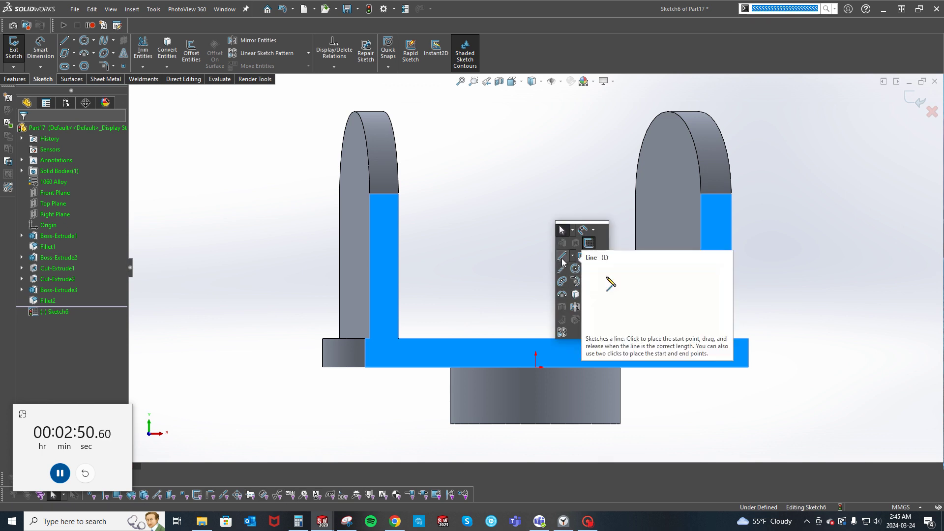
pyautogui.click(562, 256)
pyautogui.click(701, 338)
pyautogui.click(701, 272)
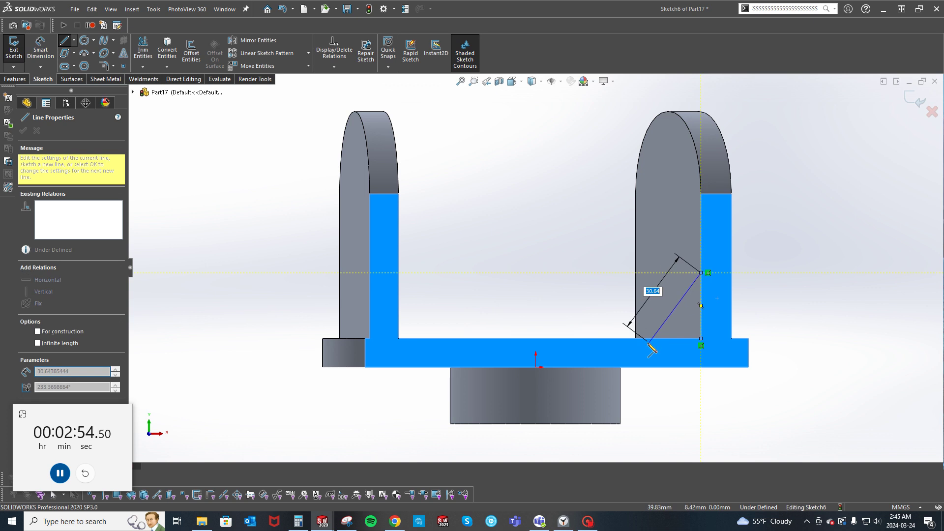
pyautogui.click(628, 339)
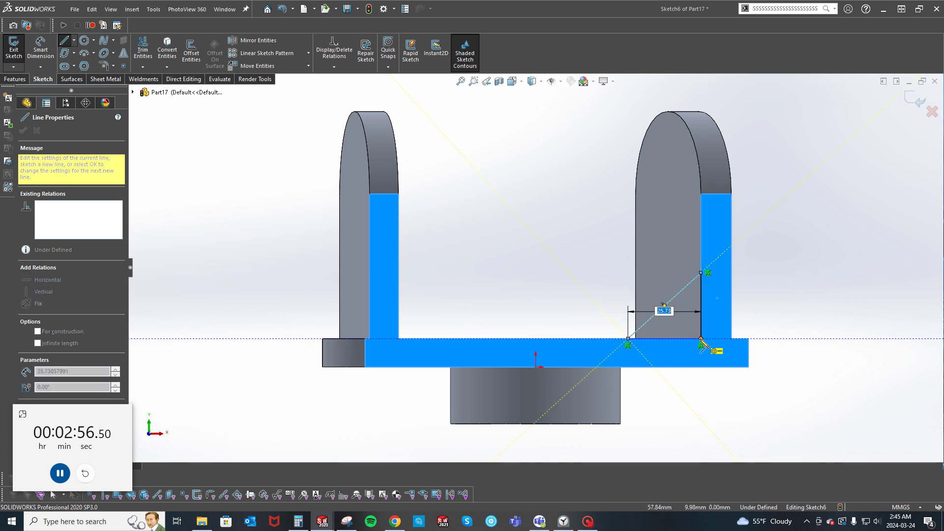
pyautogui.click(701, 338)
pyautogui.press('Escape')
# Make the triangle's horizontal and vertical legs equal in length.
pyautogui.moveTo(741, 362); pyautogui.dragTo(670, 310)
pyautogui.click(772, 266)
pyautogui.click(774, 230)
# Dimension the triangle's left corner 50 mm from the base plate's right edge.
pyautogui.press('d')
pyautogui.click(748, 355)
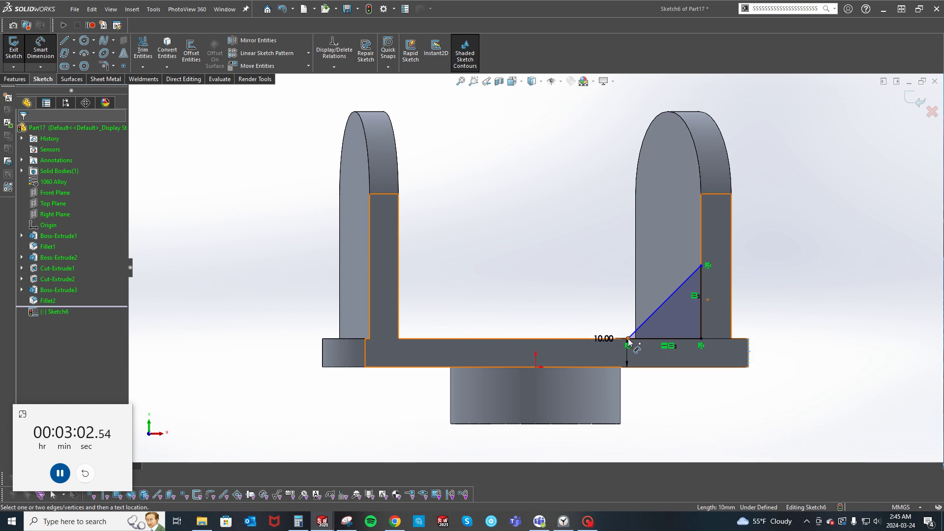
pyautogui.click(628, 339)
pyautogui.click(676, 382)
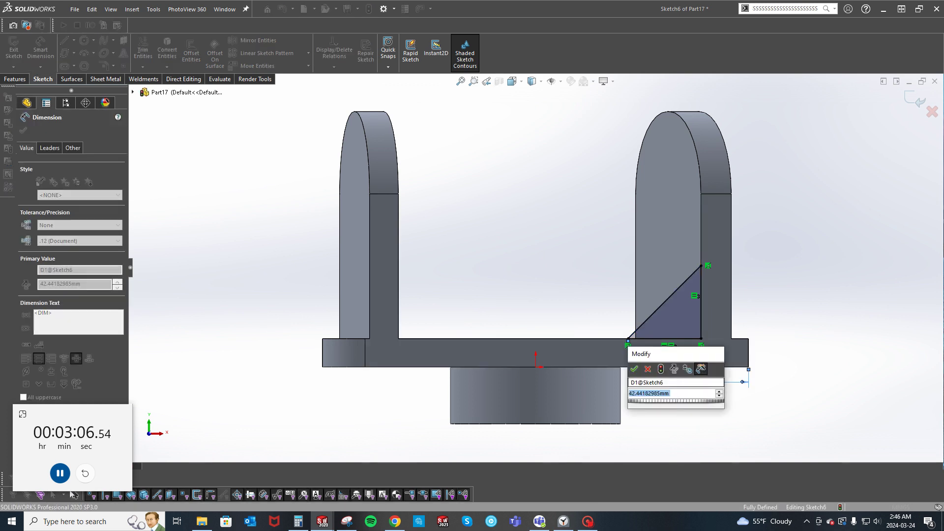
pyautogui.write('50')
pyautogui.press('Return')
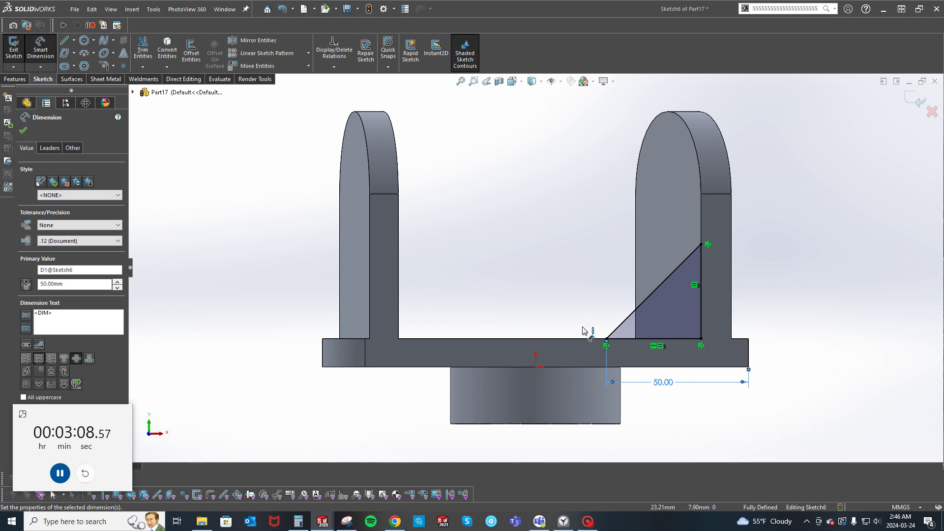
# Set up a 5 mm blind extrusion of the triangle with its direction reversed into the part.
pyautogui.press('e')
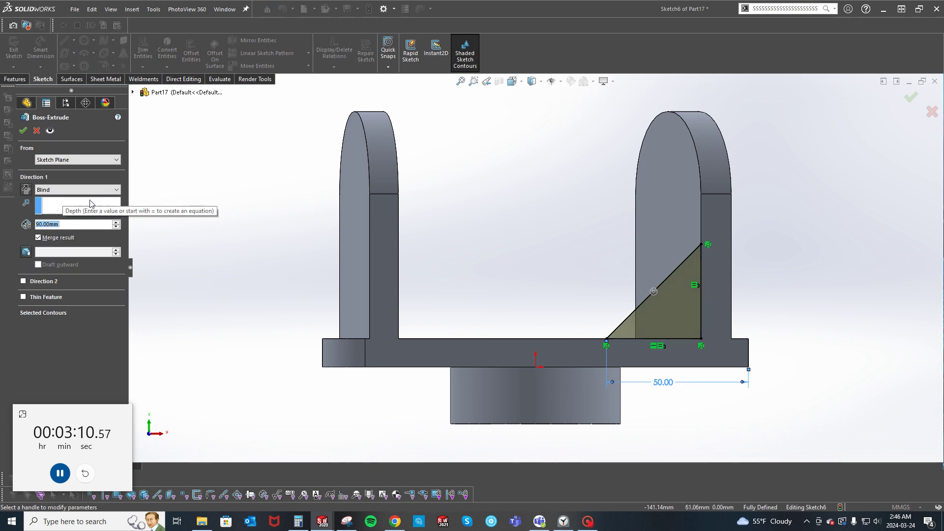
pyautogui.write('5')
pyautogui.press('Return')
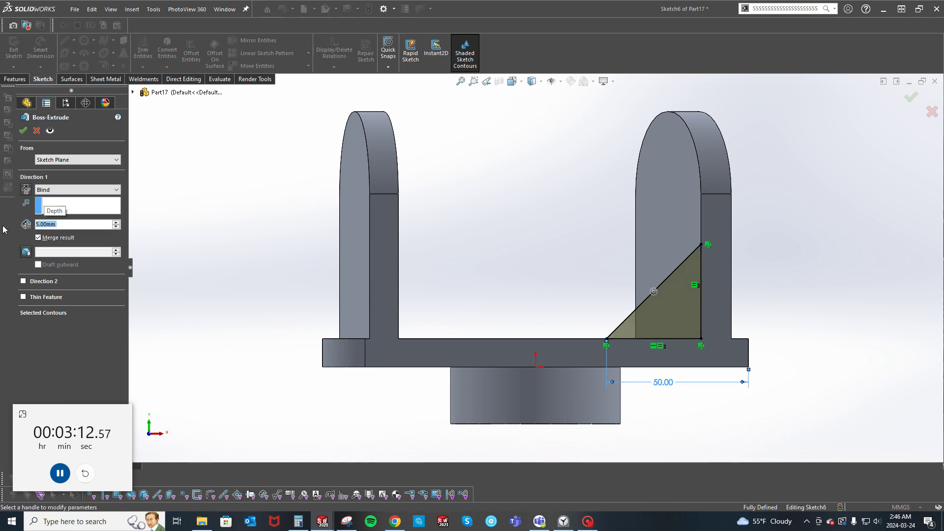
pyautogui.moveTo(255, 166); pyautogui.dragTo(266, 208, button='middle')
pyautogui.rightClick(257, 163)
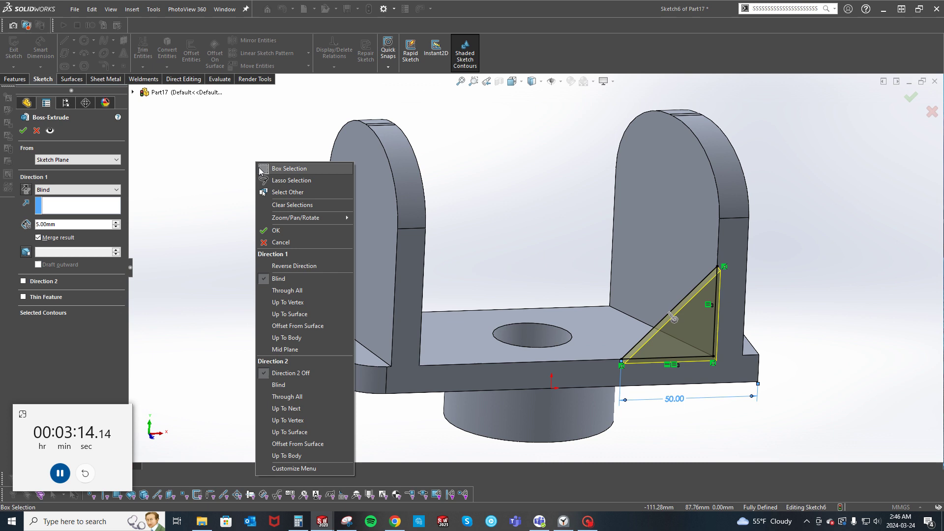
pyautogui.click(274, 267)
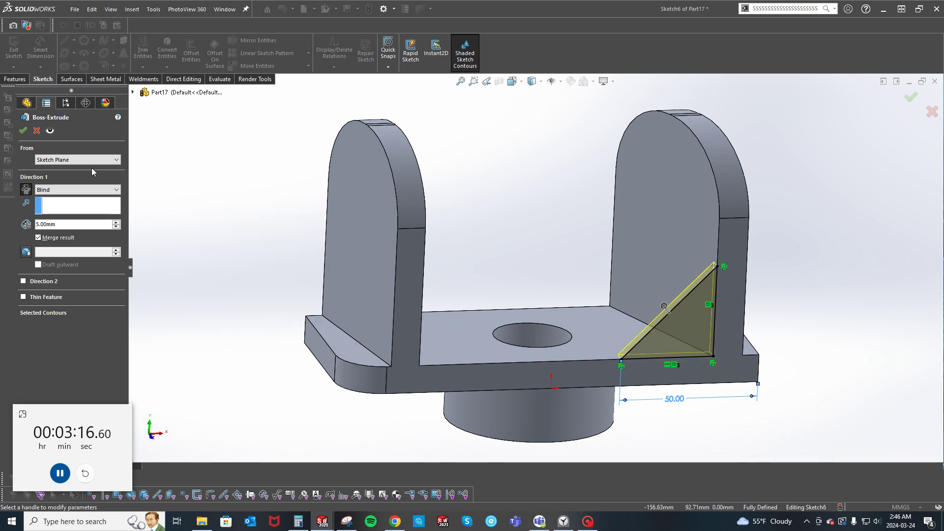
# Start the rib's extrusion from a 20 mm offset inward of the sketch plane and complete it.
pyautogui.click(66, 162)
pyautogui.click(59, 194)
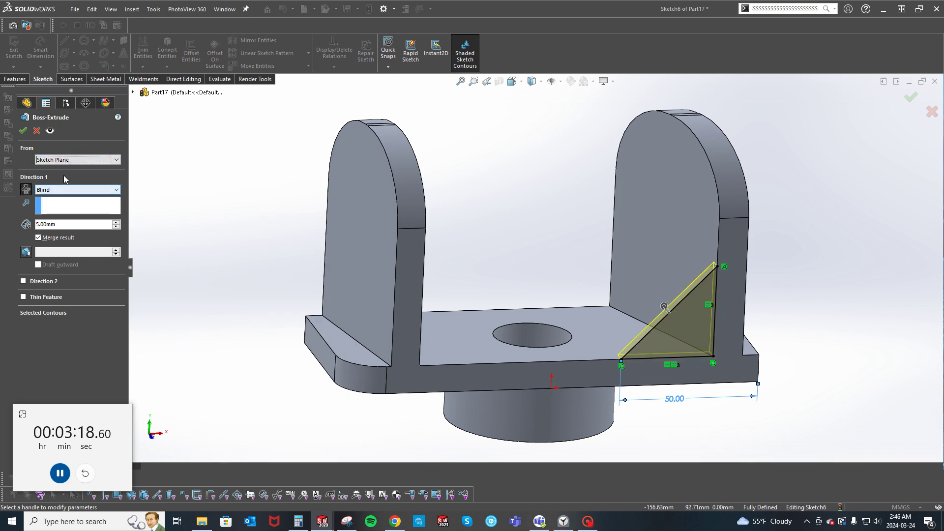
pyautogui.click(47, 158)
pyautogui.click(64, 188)
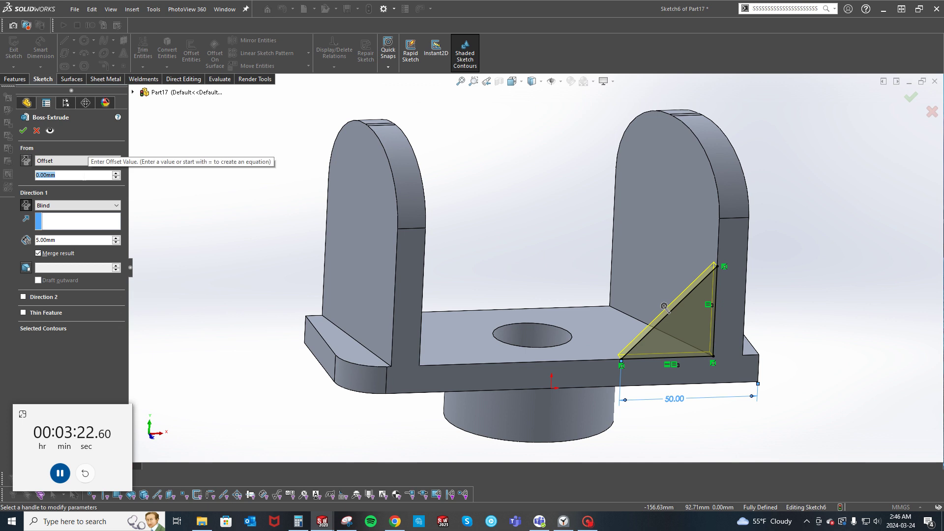
pyautogui.write('20')
pyautogui.press('Return')
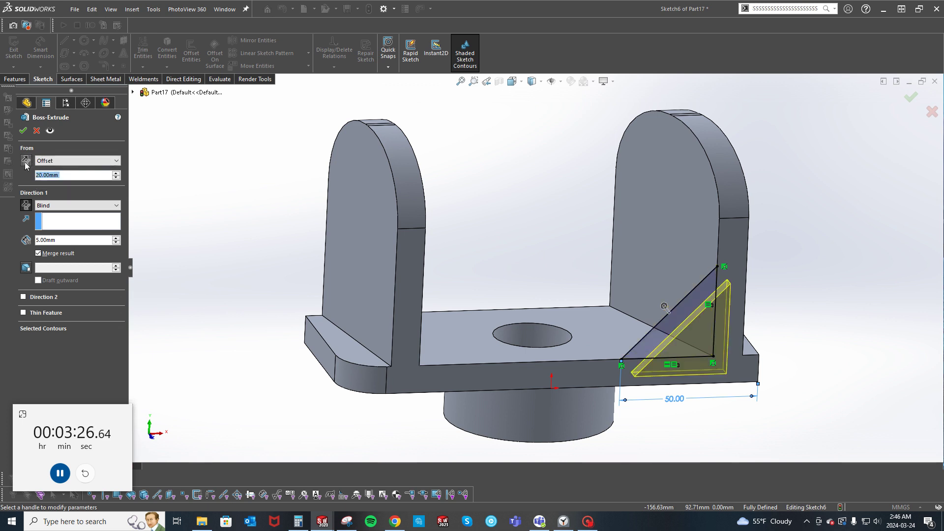
pyautogui.click(22, 131)
# Open a sketch on the opposite long side face of the part, viewed straight on.
pyautogui.click(221, 210)
pyautogui.scroll(2, 290, 237)
pyautogui.moveTo(290, 237); pyautogui.dragTo(197, 243, button='middle')
pyautogui.click(602, 321)
pyautogui.hotkey('ctrl', '8')
pyautogui.rightClick(596, 334)
pyautogui.click(622, 302)
# Sketch a right triangle in the inner corner beside the right upright, with a sloped side about 31.5 mm long.
pyautogui.press('s')
pyautogui.click(632, 316)
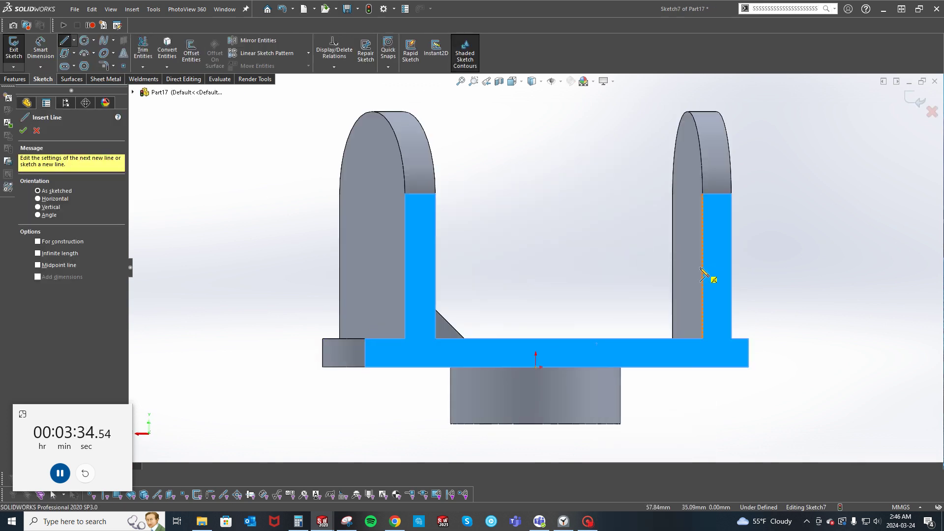
pyautogui.click(702, 266)
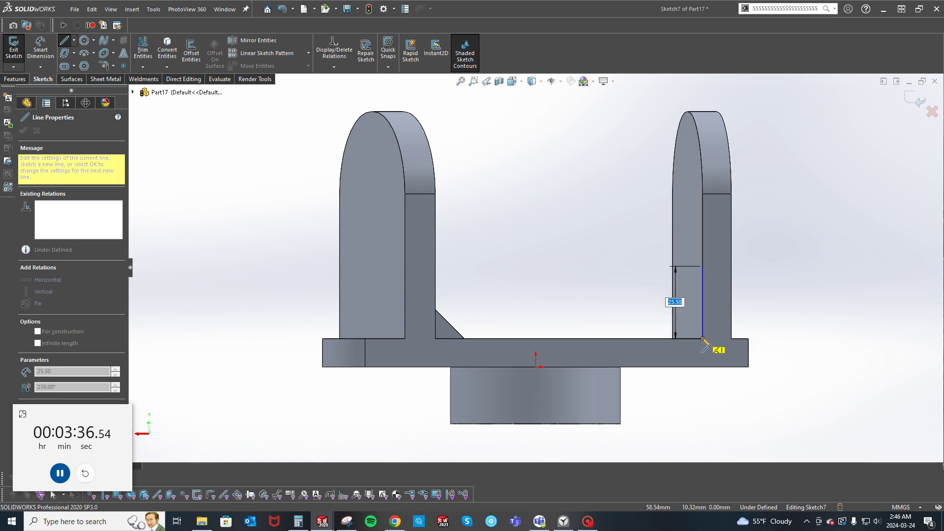
pyautogui.click(702, 339)
pyautogui.click(650, 339)
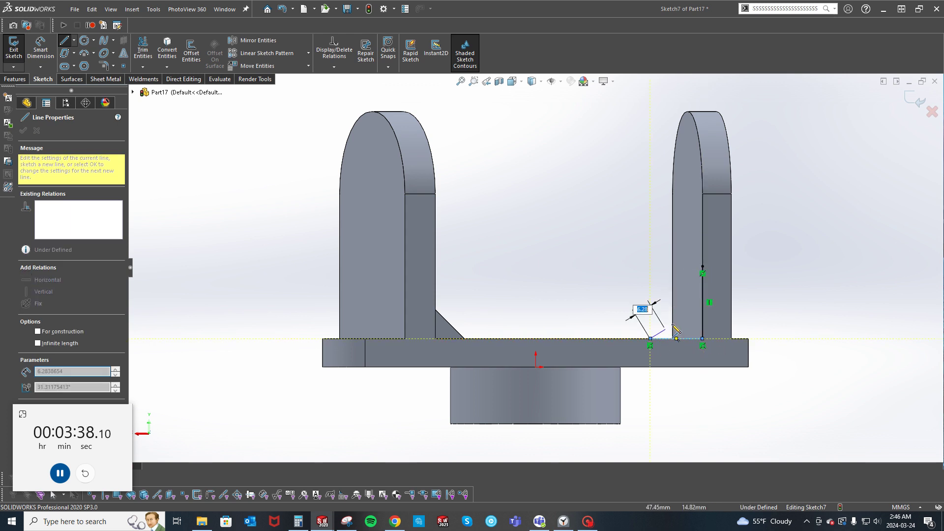
pyautogui.click(702, 266)
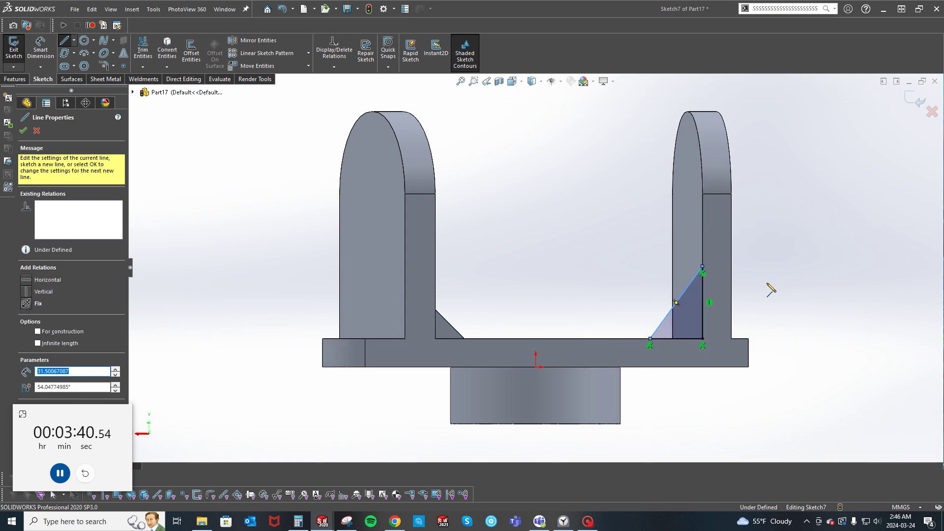
pyautogui.press('Escape')
# Delete the relation holding the triangle's top corner on the upright's edge, and make the triangle's two legs equal.
pyautogui.moveTo(703, 266); pyautogui.dragTo(698, 298)
pyautogui.click(770, 293)
pyautogui.rightClick(704, 273)
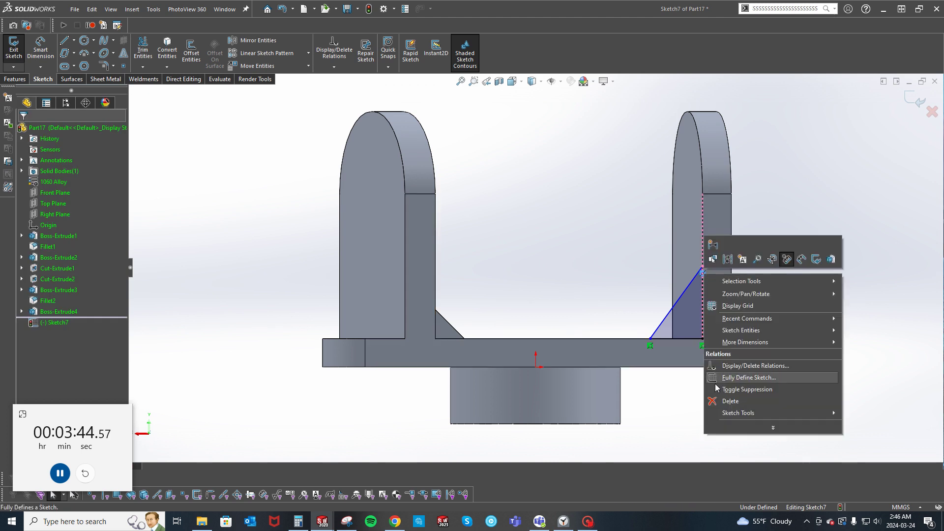
pyautogui.click(726, 401)
pyautogui.moveTo(750, 402); pyautogui.dragTo(689, 322)
pyautogui.click(791, 279)
# Dimension the second triangle's left corner 40 mm from the base plate's right edge.
pyautogui.press('d')
pyautogui.click(748, 352)
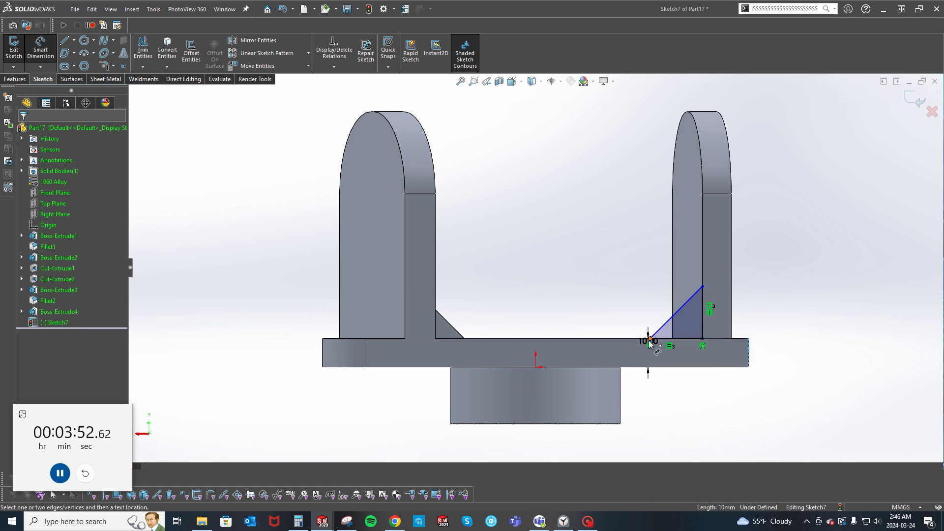
pyautogui.click(650, 338)
pyautogui.click(682, 388)
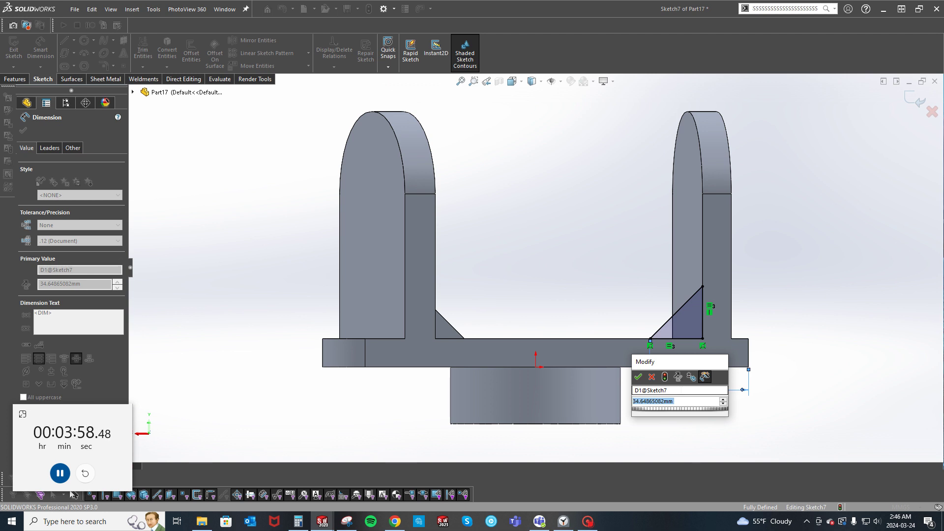
pyautogui.write('40')
pyautogui.press('Return')
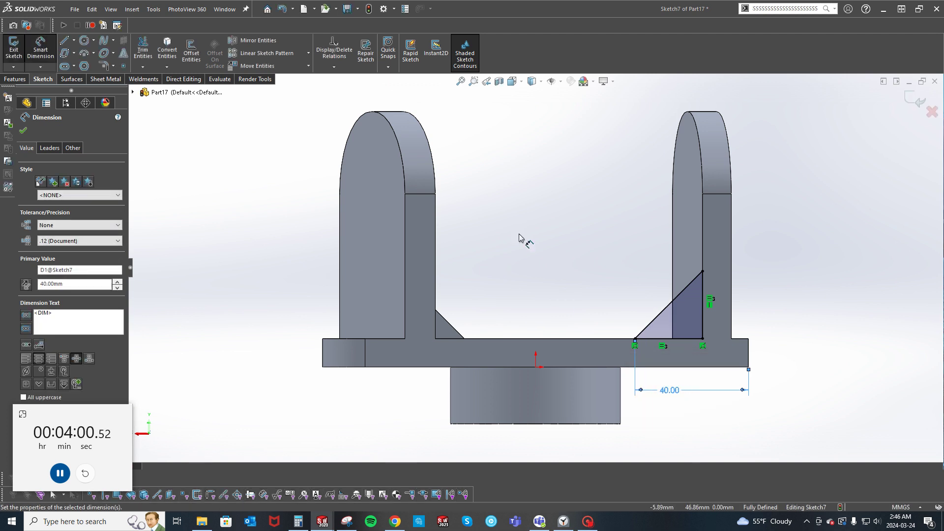
# Extrude the triangle 5 mm as a rib into the part, starting at a 22 mm inward offset from the sketch plane.
pyautogui.press('e')
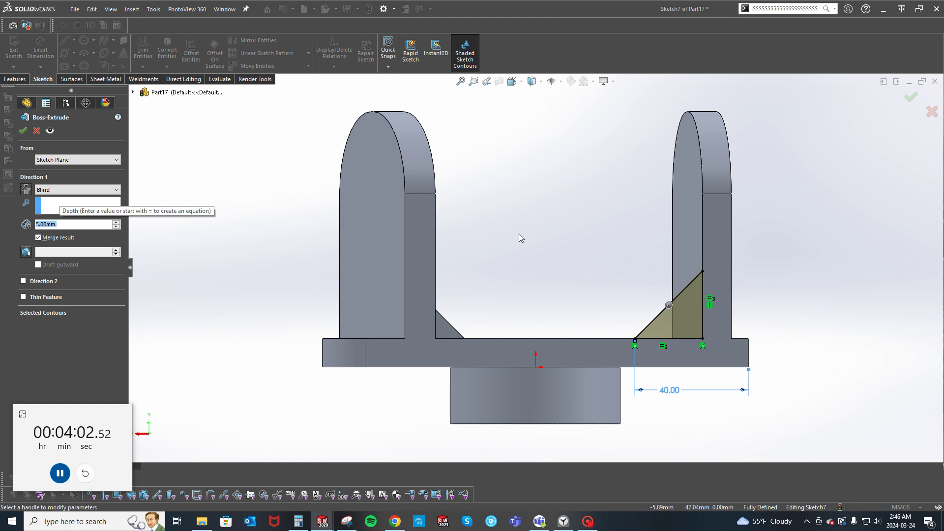
pyautogui.moveTo(517, 231); pyautogui.dragTo(539, 256, button='middle')
pyautogui.rightClick(506, 174)
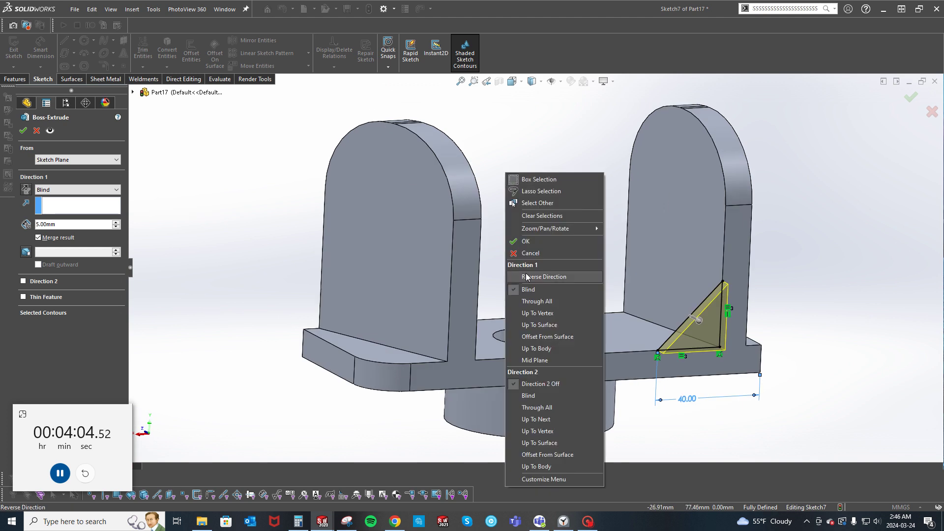
pyautogui.click(528, 277)
pyautogui.click(59, 160)
pyautogui.click(45, 188)
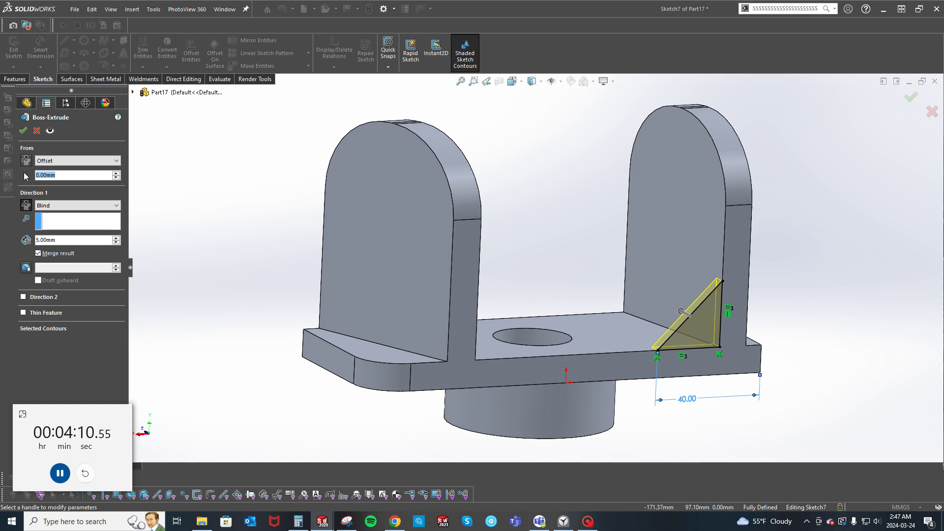
pyautogui.write('22')
pyautogui.press('Return')
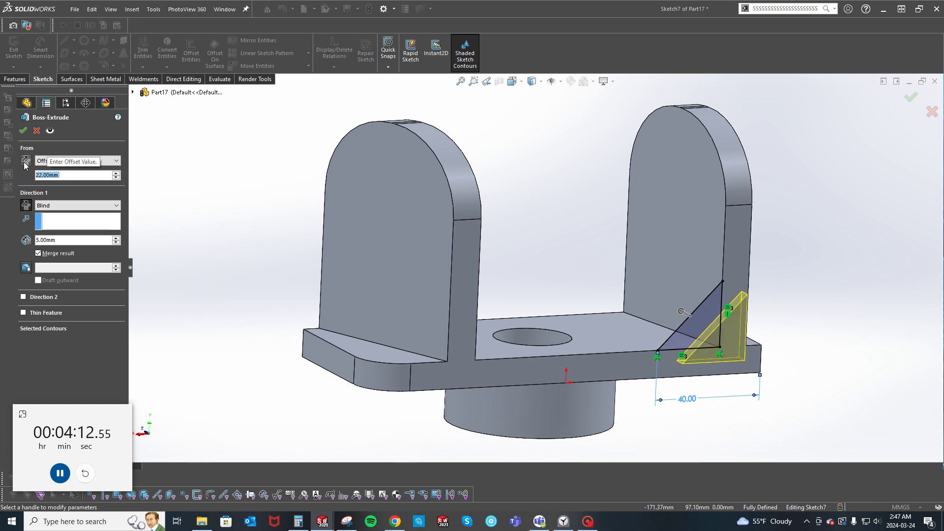
pyautogui.click(25, 161)
pyautogui.click(23, 131)
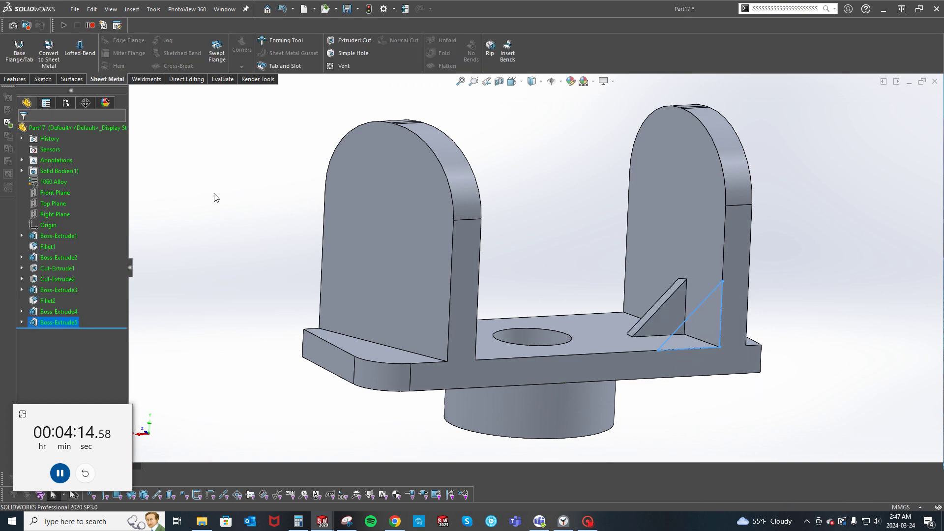
# Calculate the part's mass properties and report the values with zero decimal places.
pyautogui.scroll(2, 225, 194)
pyautogui.moveTo(282, 192); pyautogui.dragTo(275, 224, button='middle')
pyautogui.press('s')
pyautogui.click(322, 203)
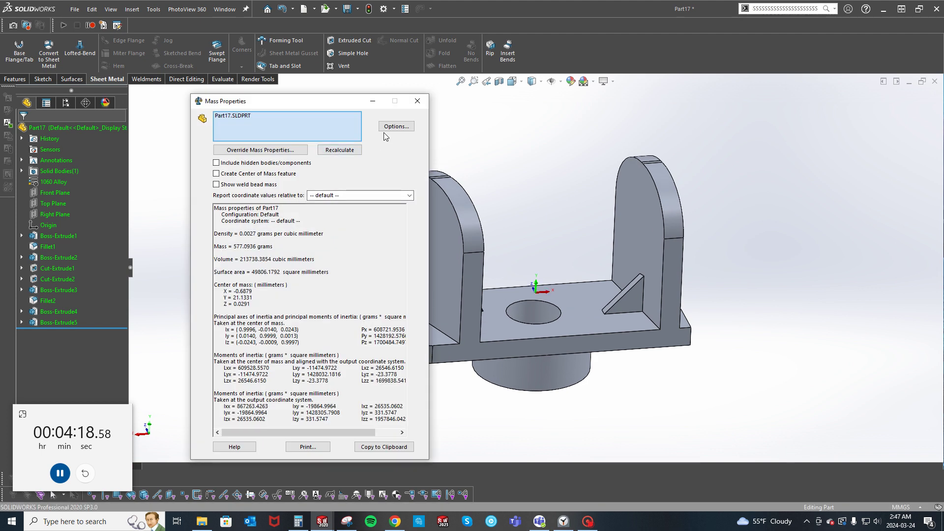
pyautogui.click(387, 129)
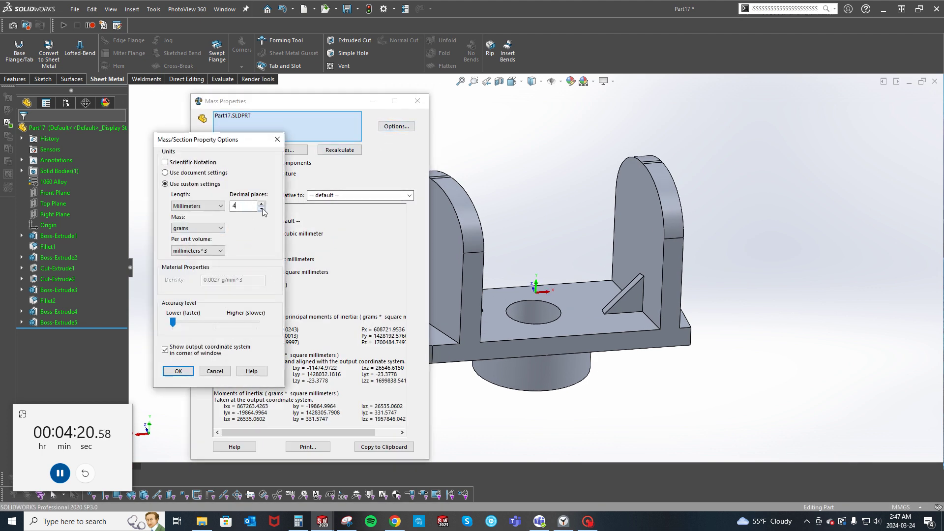
pyautogui.click(181, 371)
# Stop the stopwatch, highlight the mass line in the enlarged mass properties report, and close the report.
pyautogui.keyDown('ctrl'); pyautogui.scroll(8, 264, 286); pyautogui.keyUp('ctrl')
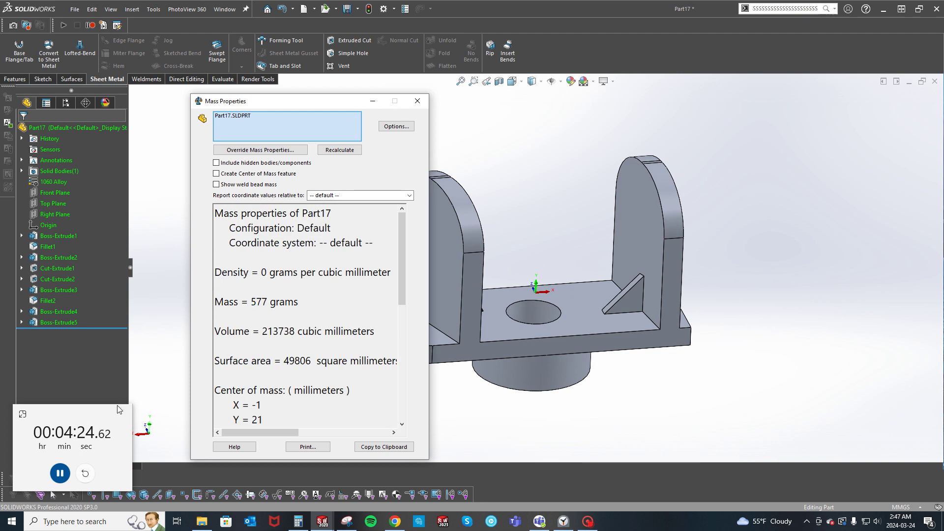
pyautogui.click(58, 474)
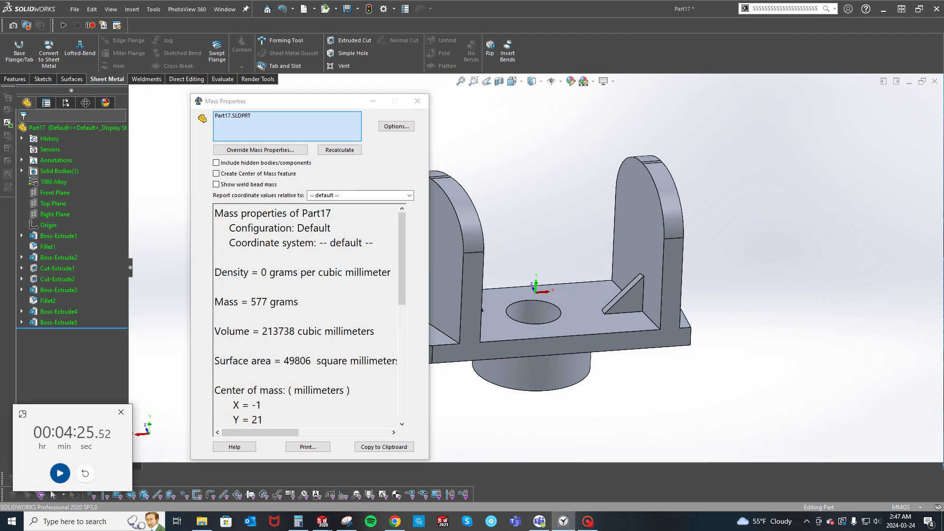
pyautogui.moveTo(301, 301); pyautogui.dragTo(214, 301)
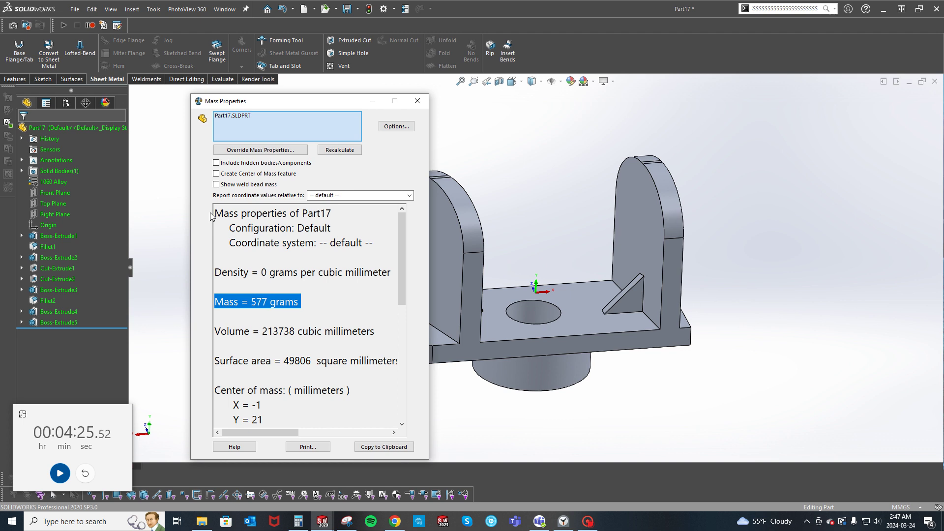
pyautogui.click(417, 101)
# Examine the finished part all around, including the rib positions in the front and right views with hidden lines visible.
pyautogui.moveTo(428, 267); pyautogui.dragTo(444, 315, button='middle')
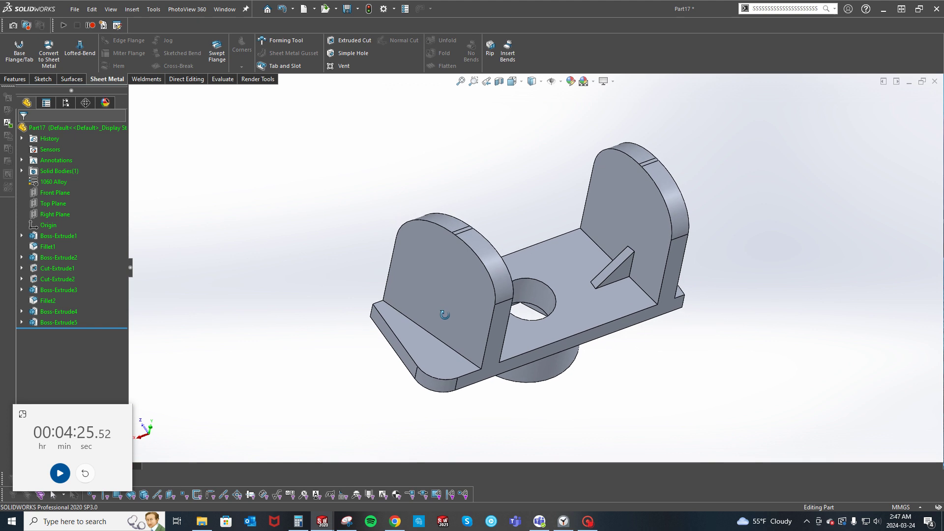
pyautogui.moveTo(445, 315); pyautogui.dragTo(155, 340, button='middle')
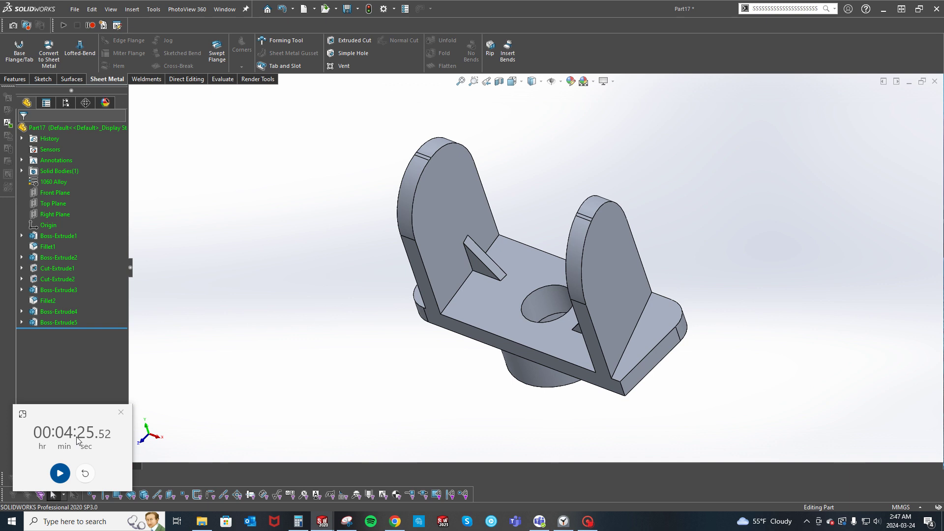
pyautogui.moveTo(297, 347); pyautogui.dragTo(345, 258, button='middle')
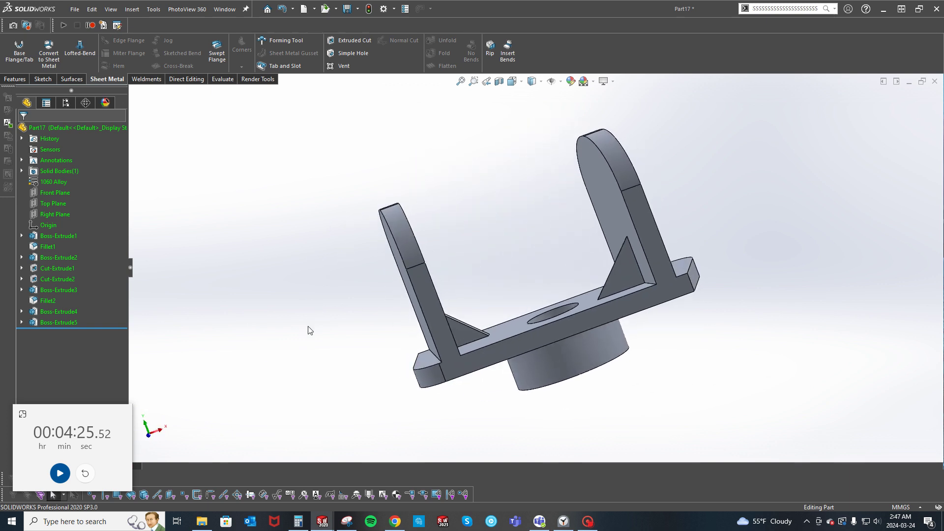
pyautogui.click(534, 82)
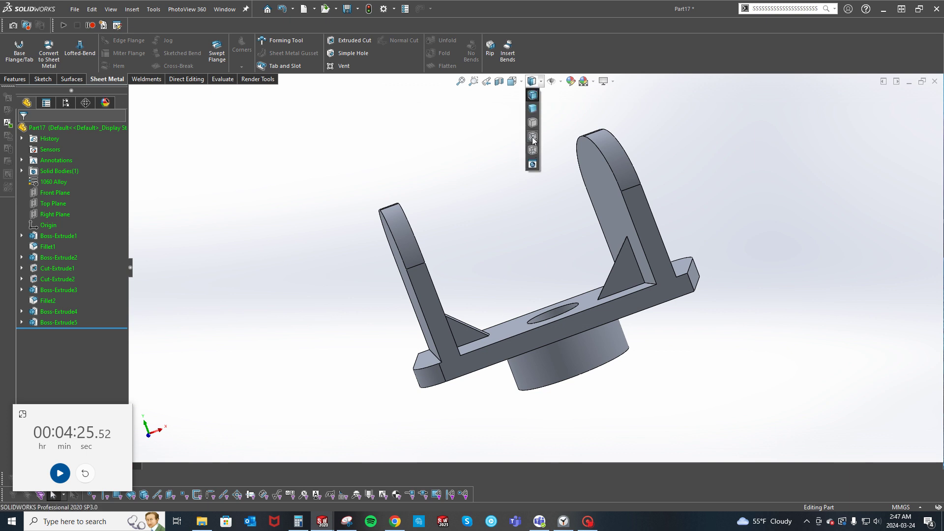
pyautogui.click(533, 138)
pyautogui.hotkey('ctrl', '1')
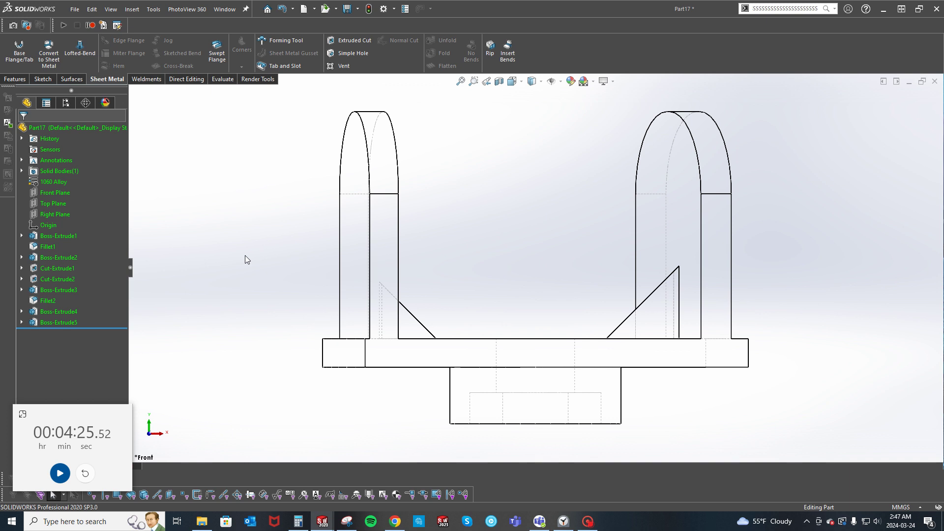
pyautogui.hotkey('ctrl', '4')
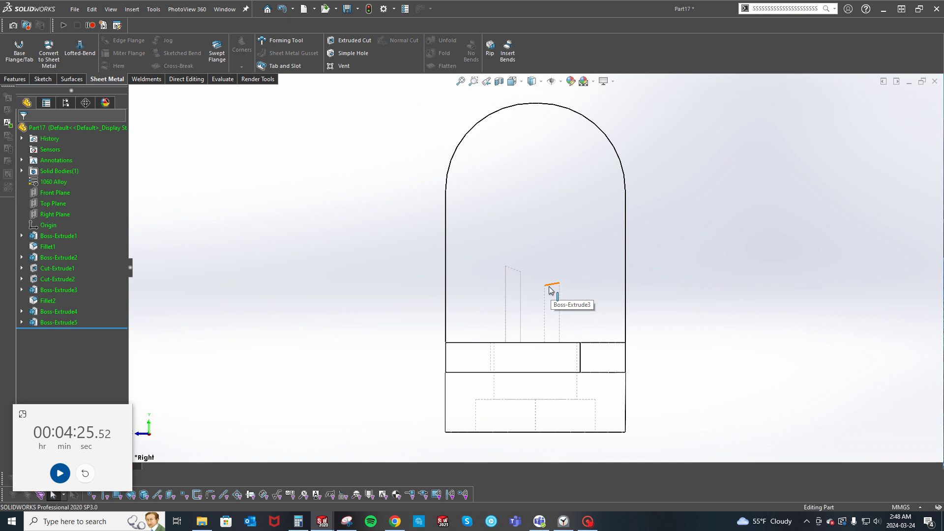
pyautogui.press('z')
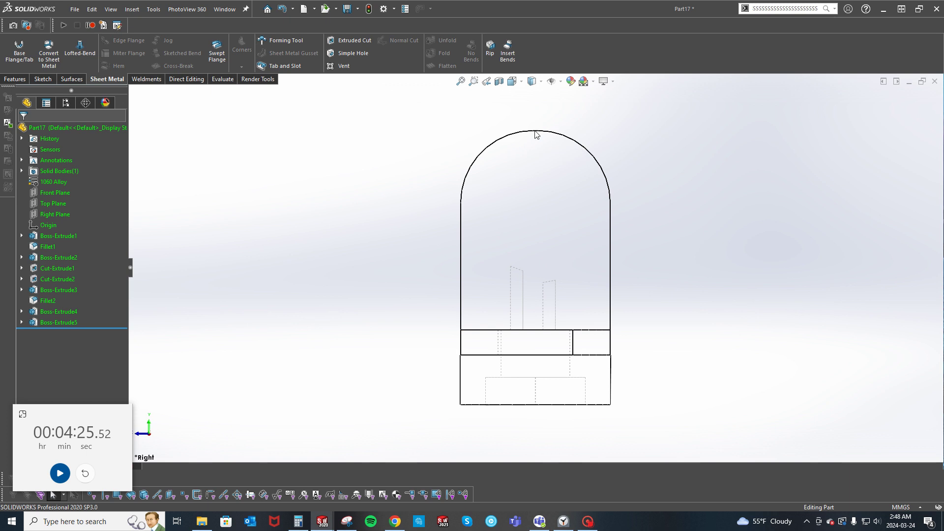
# Inspect the narrow flat at the top of the rounded upright by selecting its short edges.
pyautogui.scroll(-3, 536, 133)
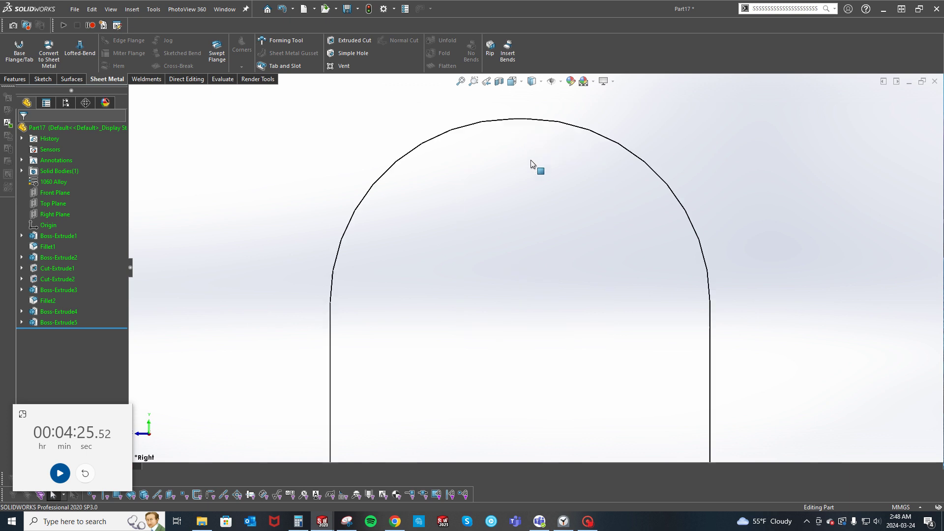
pyautogui.click(522, 121)
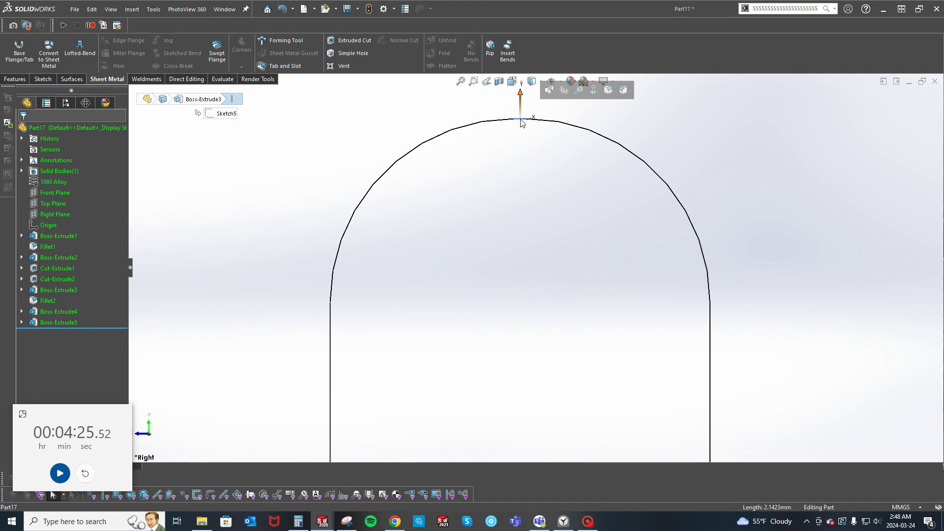
pyautogui.scroll(-4, 531, 143)
pyautogui.moveTo(531, 145)
pyautogui.mouseDown(button='middle')
pyautogui.moveTo(489, 206)
pyautogui.moveTo(575, 177)
pyautogui.moveTo(569, 205)
pyautogui.mouseUp(button='middle')
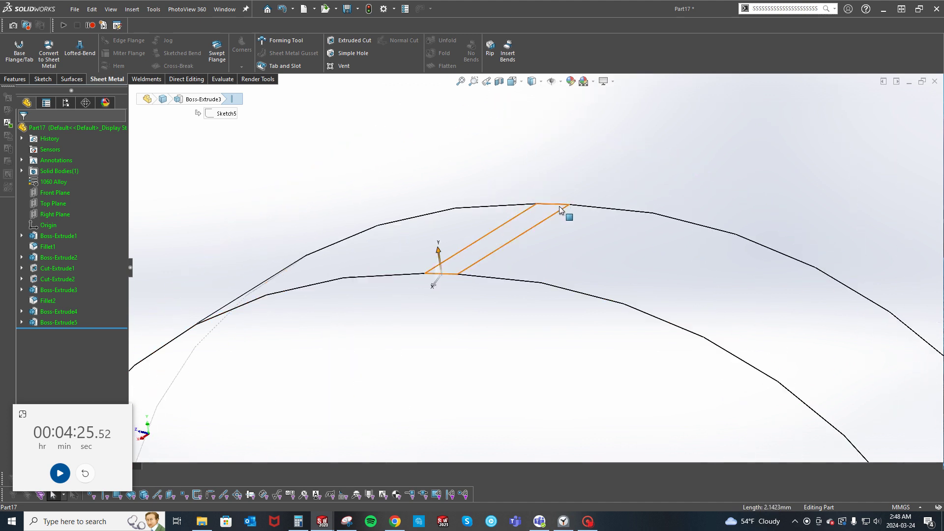
pyautogui.click(557, 204)
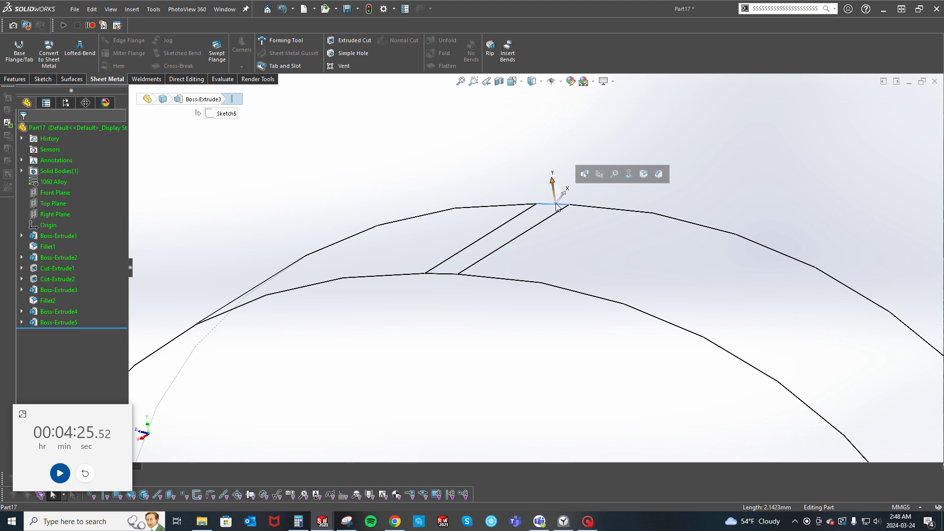
pyautogui.scroll(6, 573, 196)
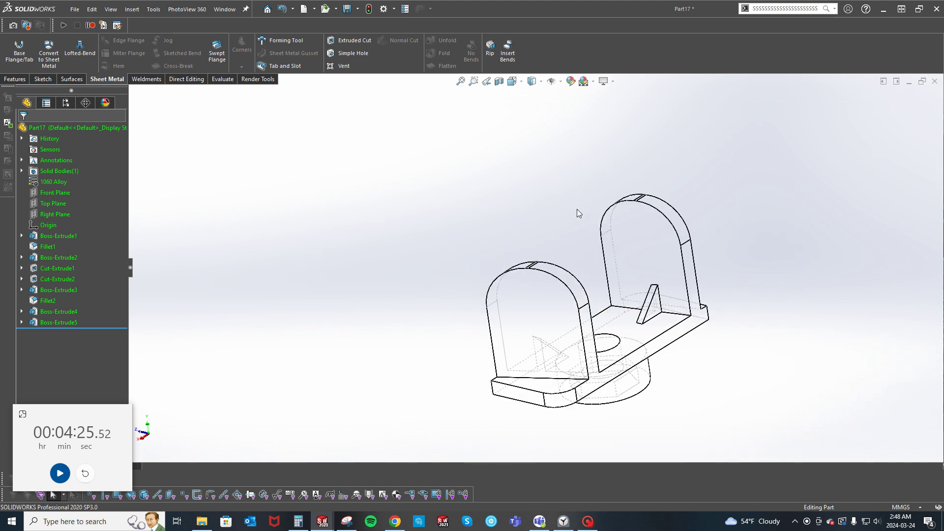
# Restore the Shaded With Edges display of the part and view it at an angle showing both ribs.
pyautogui.moveTo(532, 81)
pyautogui.click(534, 109)
pyautogui.scroll(2, 492, 197)
pyautogui.scroll(-4, 617, 306)
pyautogui.moveTo(615, 305); pyautogui.dragTo(377, 364, button='middle')
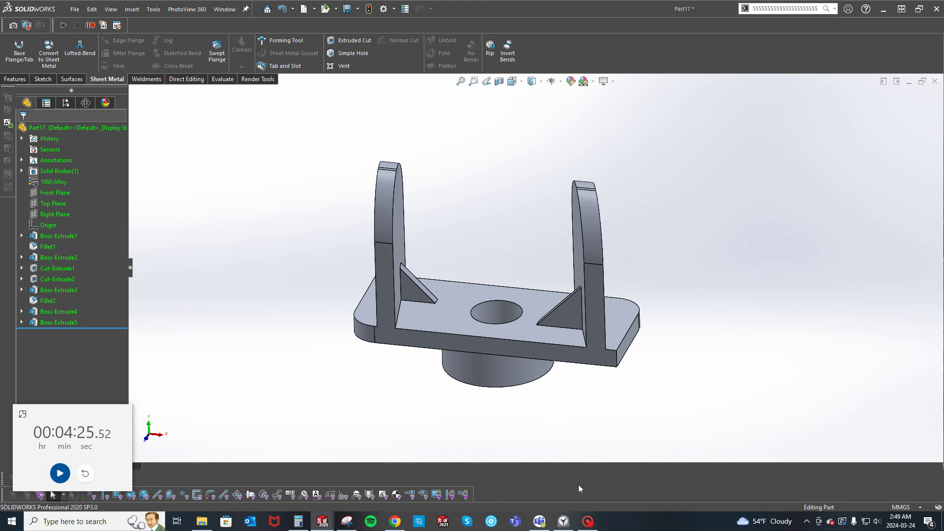
pyautogui.click(588, 523)
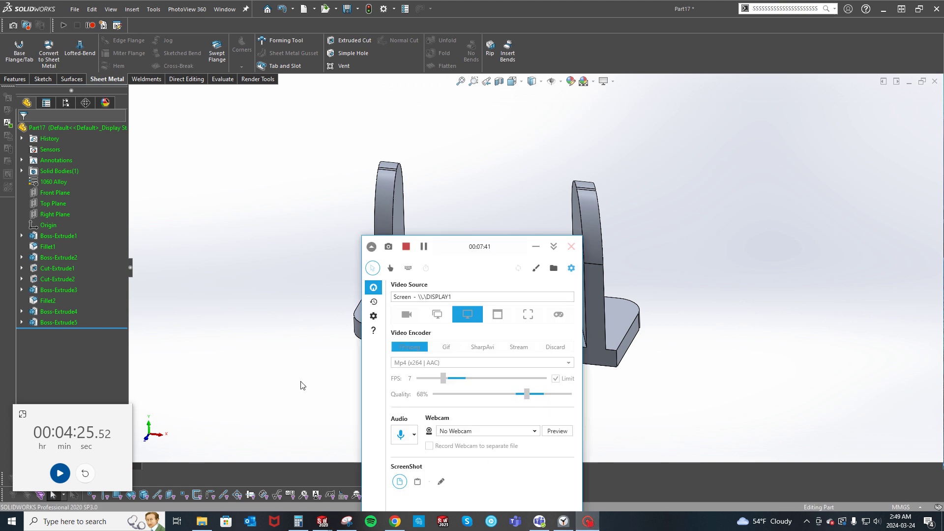